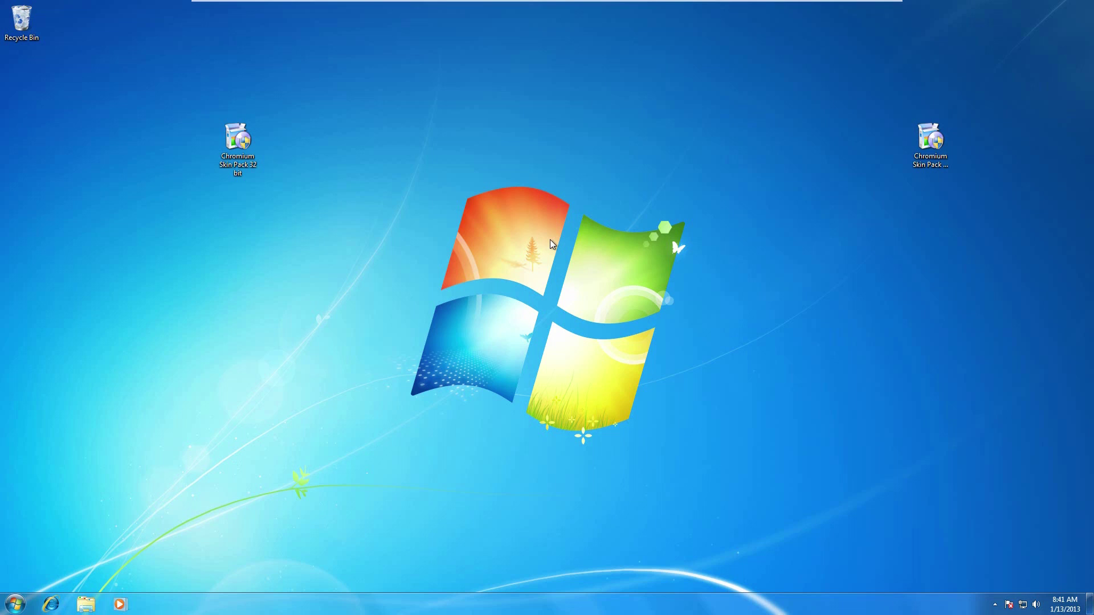
Step: Show Computer's Properties confirming 64-bit Windows 7 Professional, then close the System window
click(16, 604)
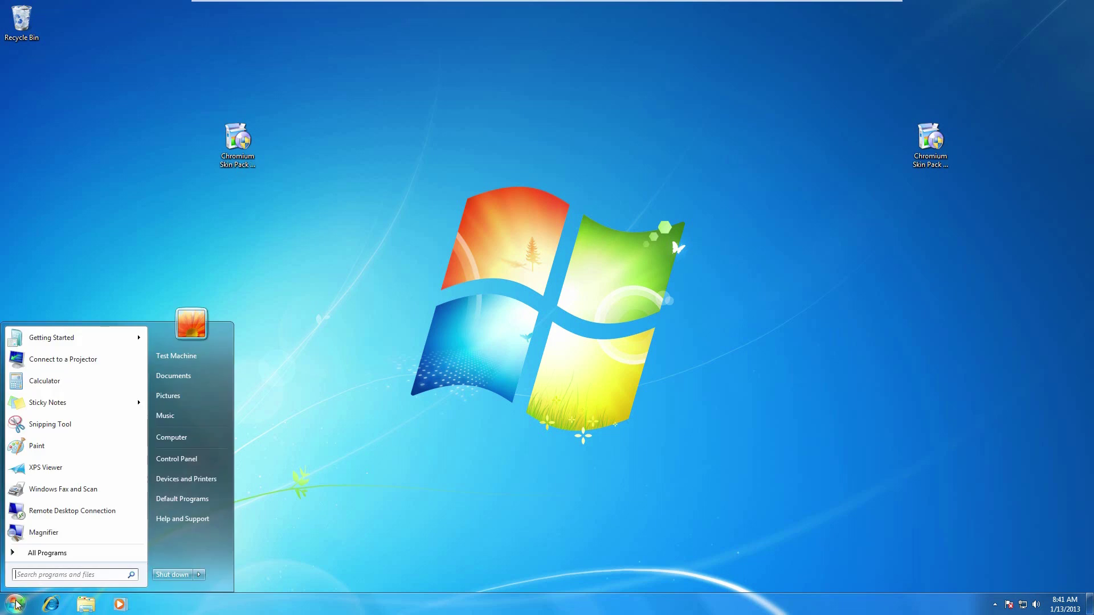
right_click(172, 437)
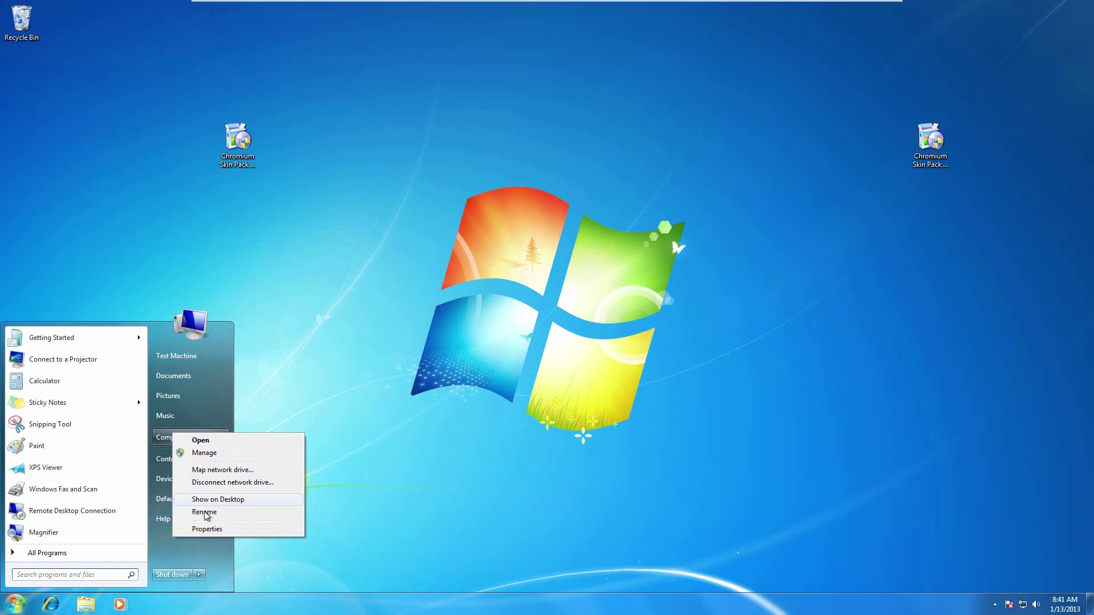
click(205, 529)
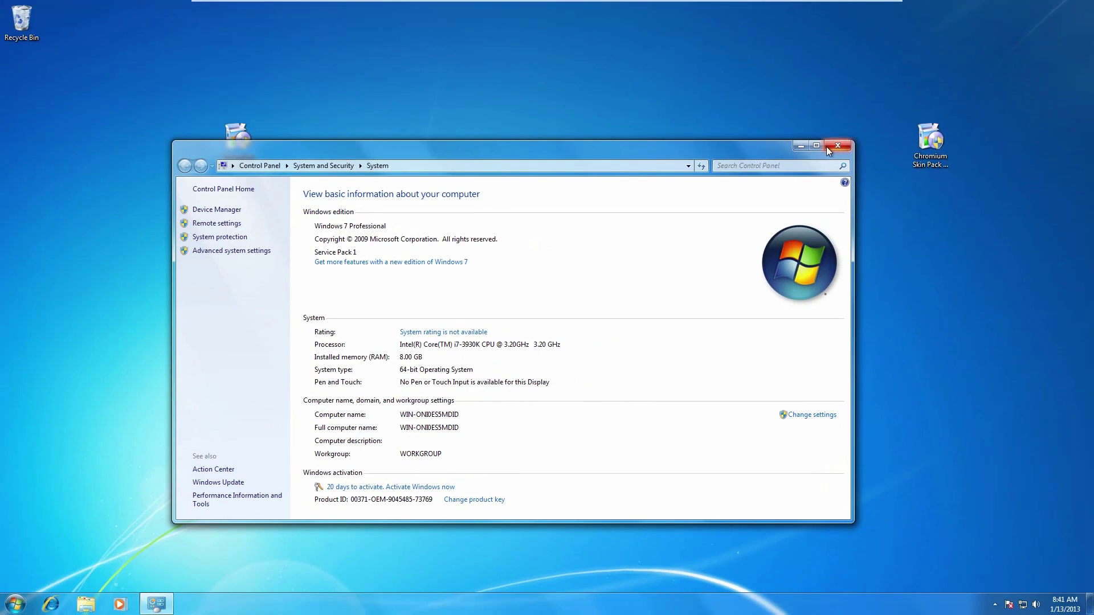
key(alt+F4)
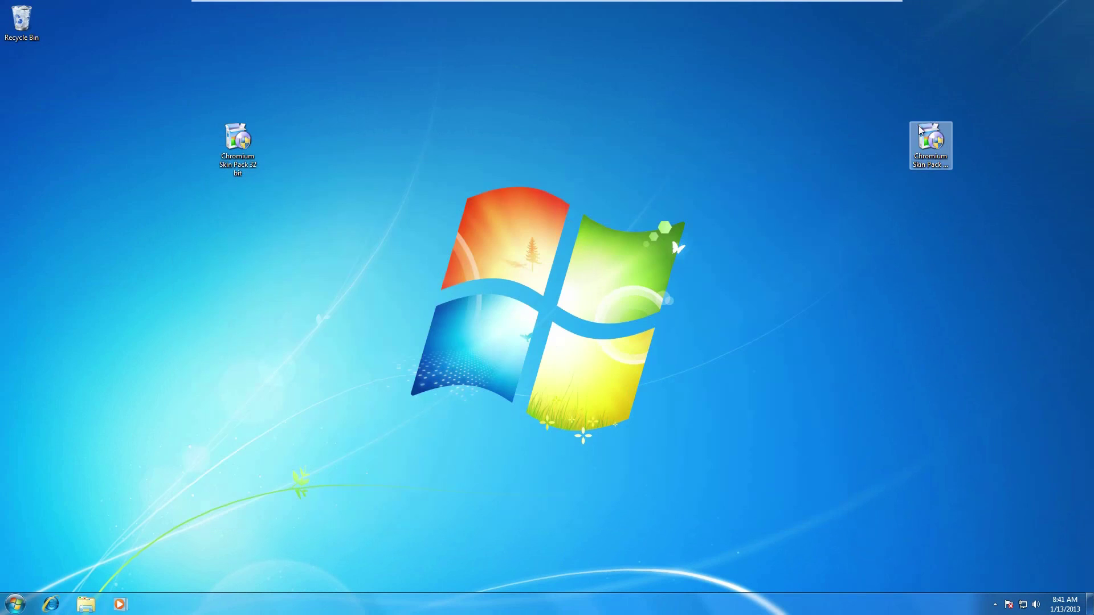
Step: Move the 32-bit installer under Recycle Bin and the 64-bit one to centre, then launch it
click(926, 175)
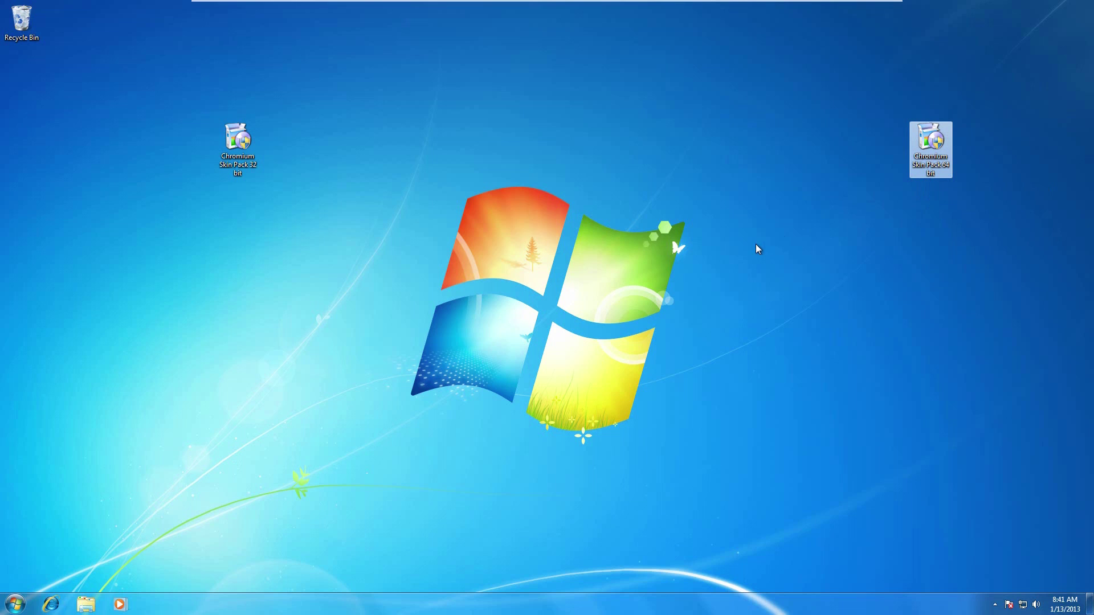
click(756, 248)
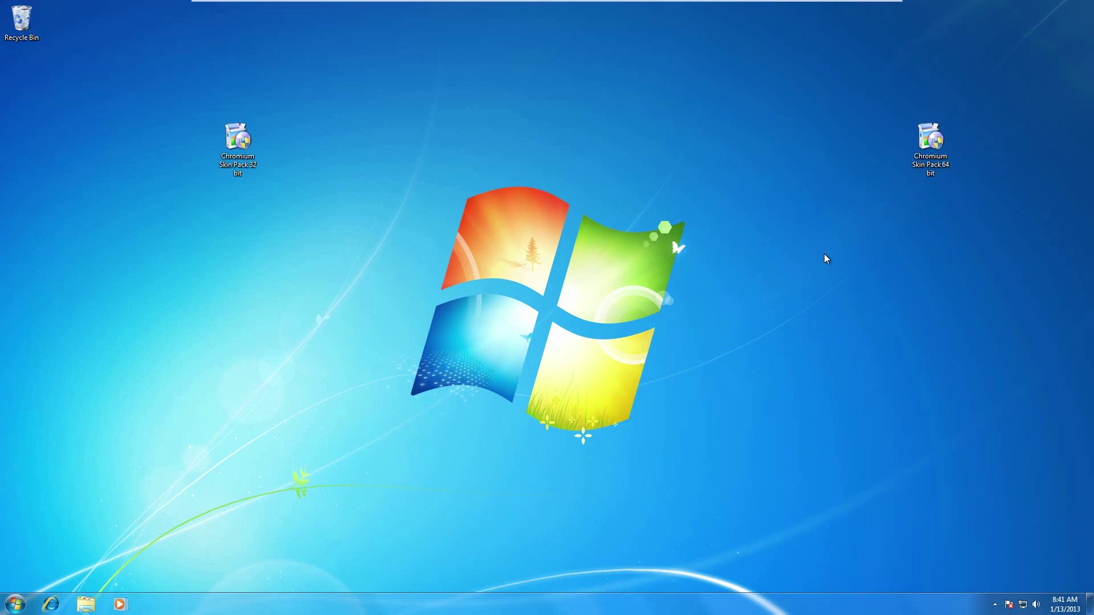
drag(244, 144, 25, 80)
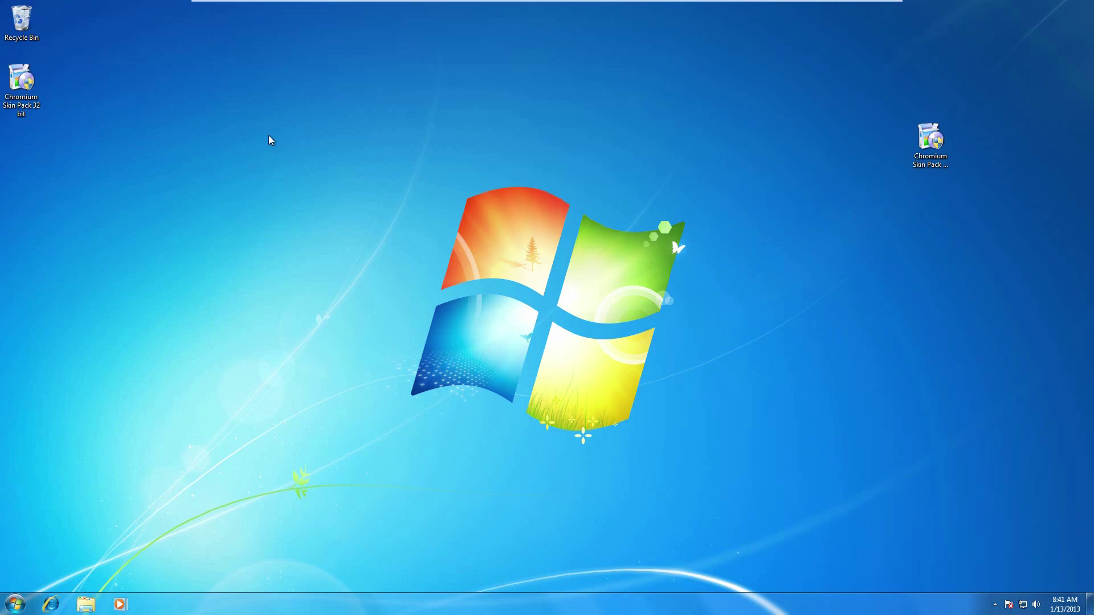
drag(941, 146, 394, 300)
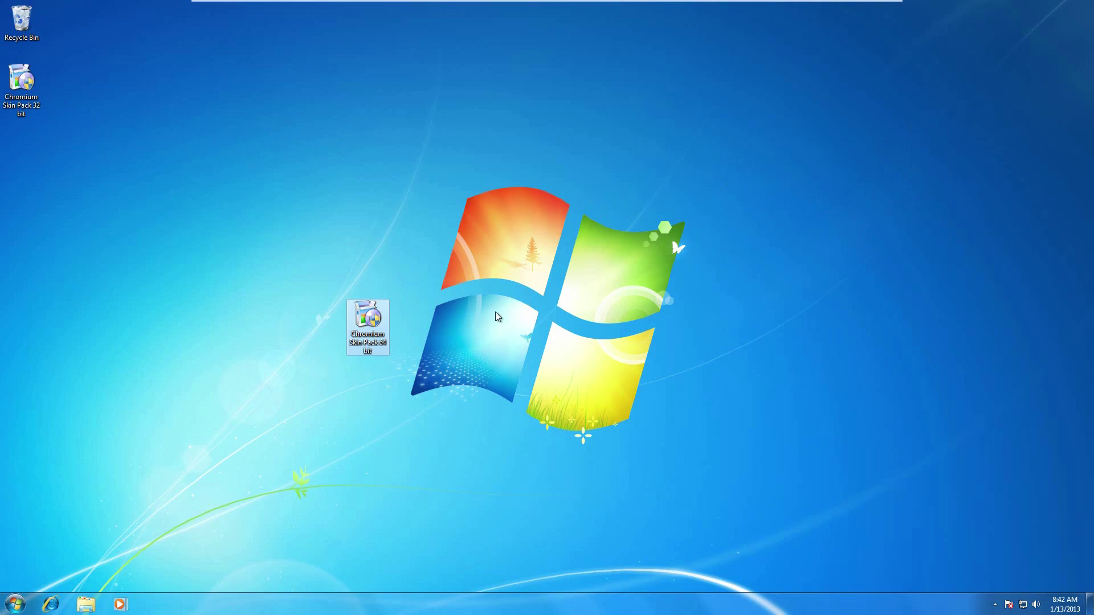
double_click(376, 338)
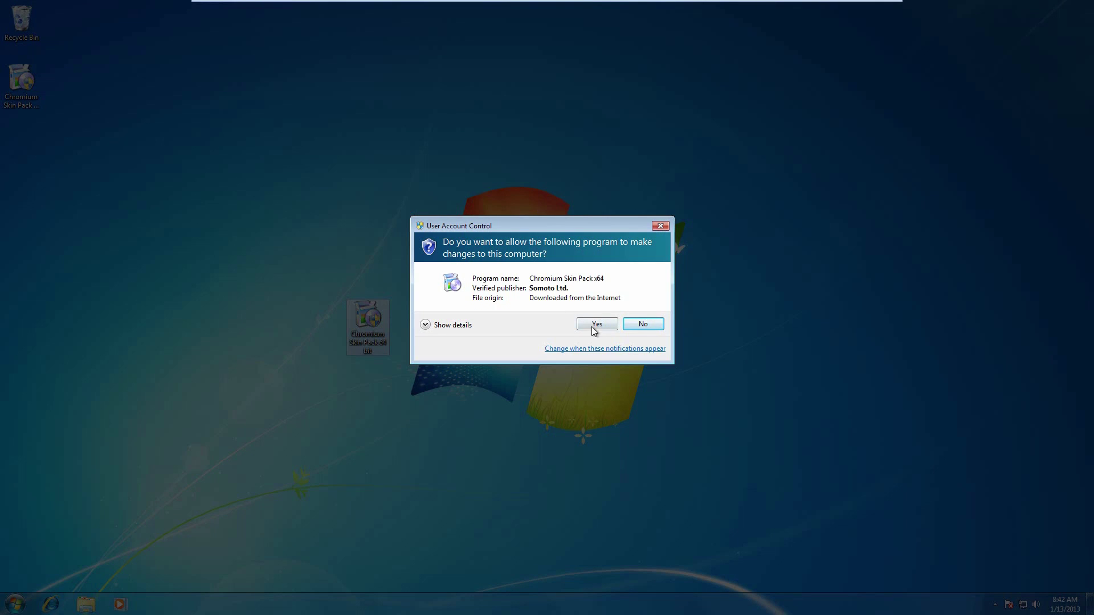
Step: Allow the x64 installer, decline the Incredibar offer and reach the 1.0-X64 setup welcome page
click(594, 324)
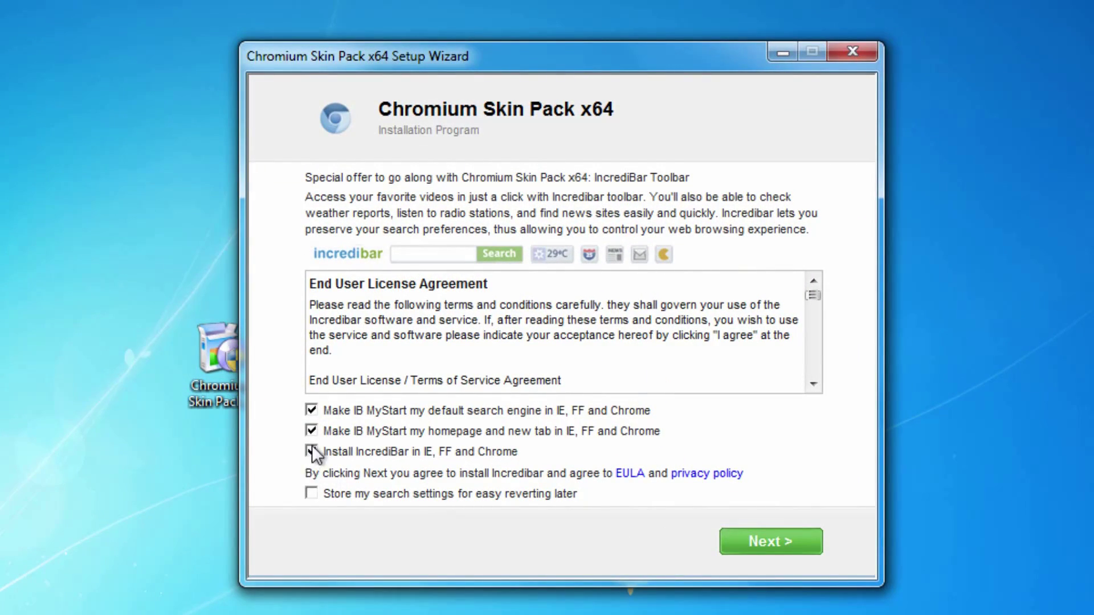
click(741, 539)
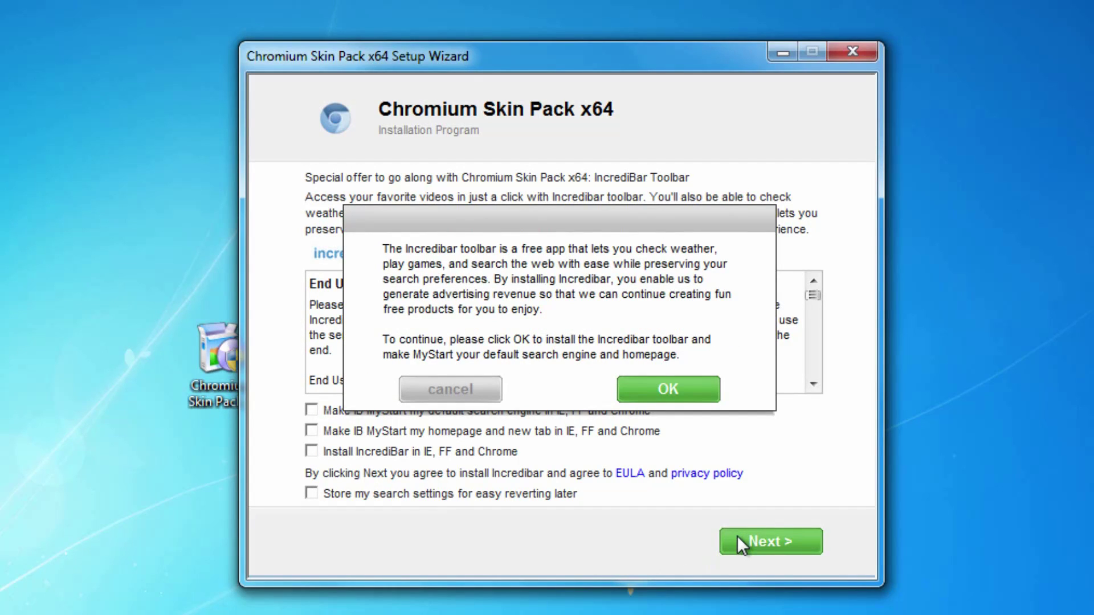
click(669, 388)
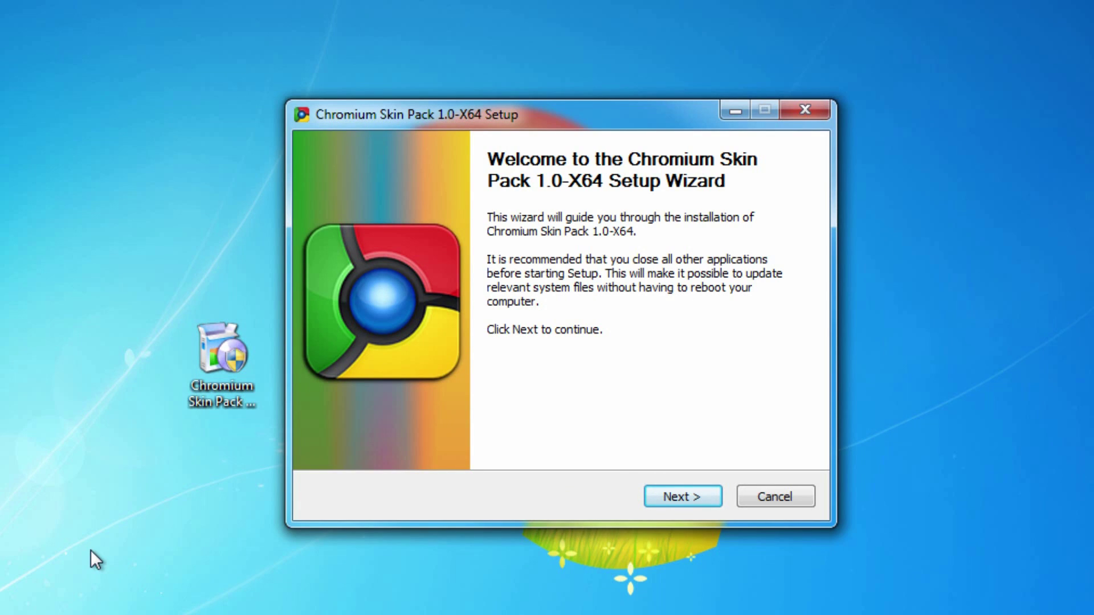
Step: Accept the Chromium Skin Pack licence agreement and continue to component selection
click(662, 496)
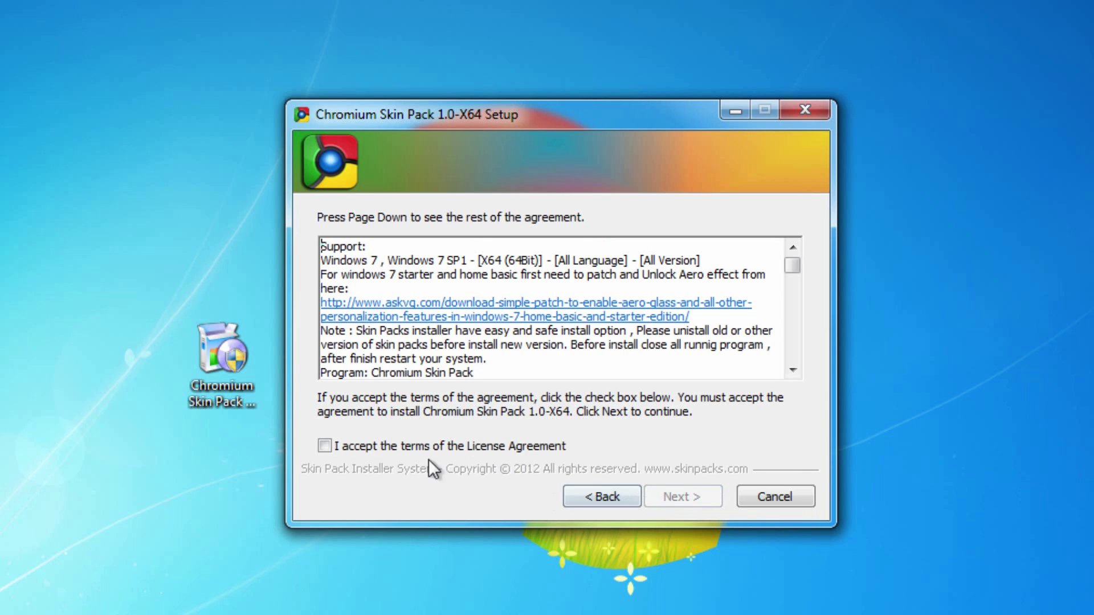
click(322, 446)
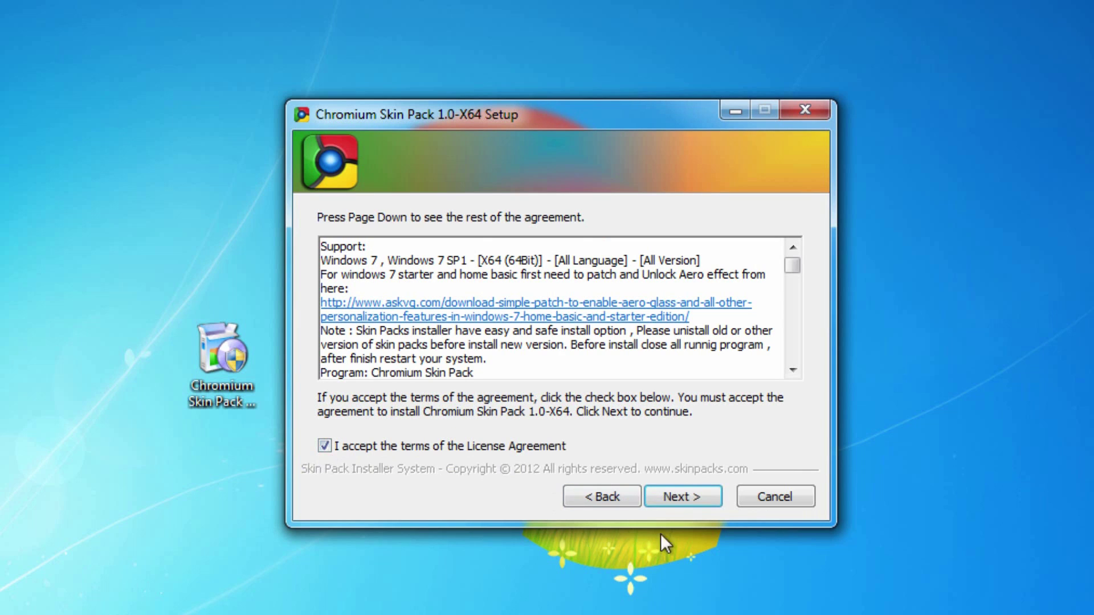
click(696, 498)
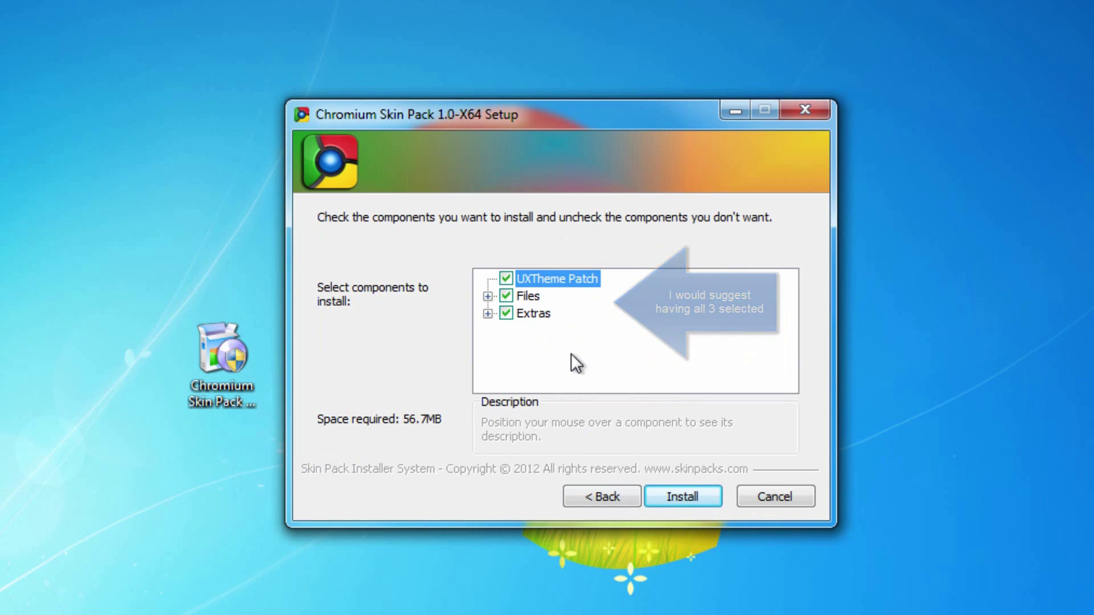
Step: Review the Files and Extras components, all ticked, and start the installation
click(488, 296)
click(487, 296)
click(487, 313)
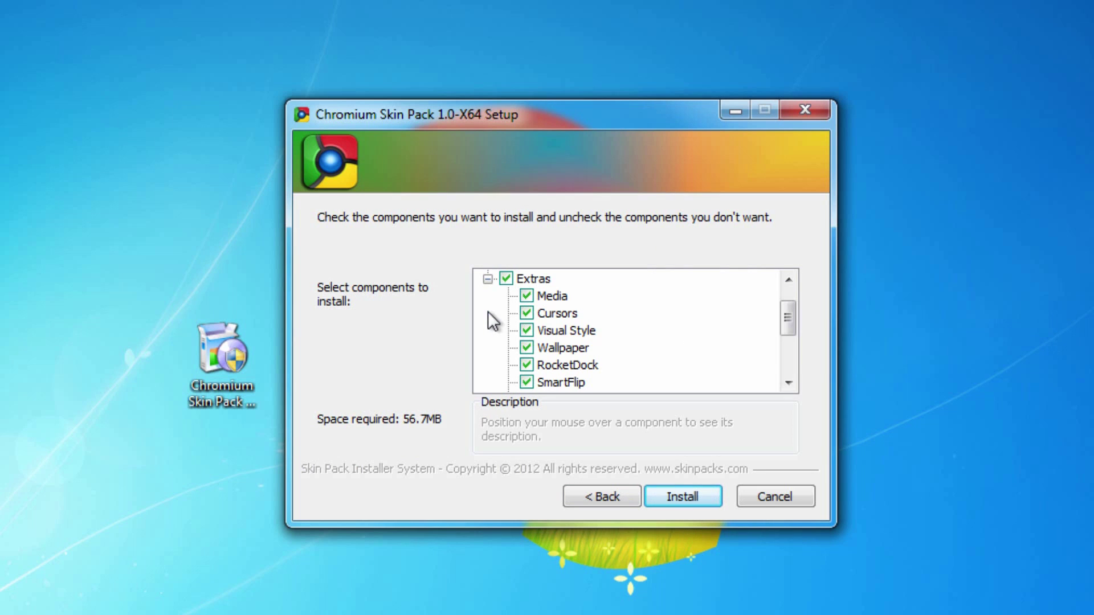
drag(792, 334, 796, 366)
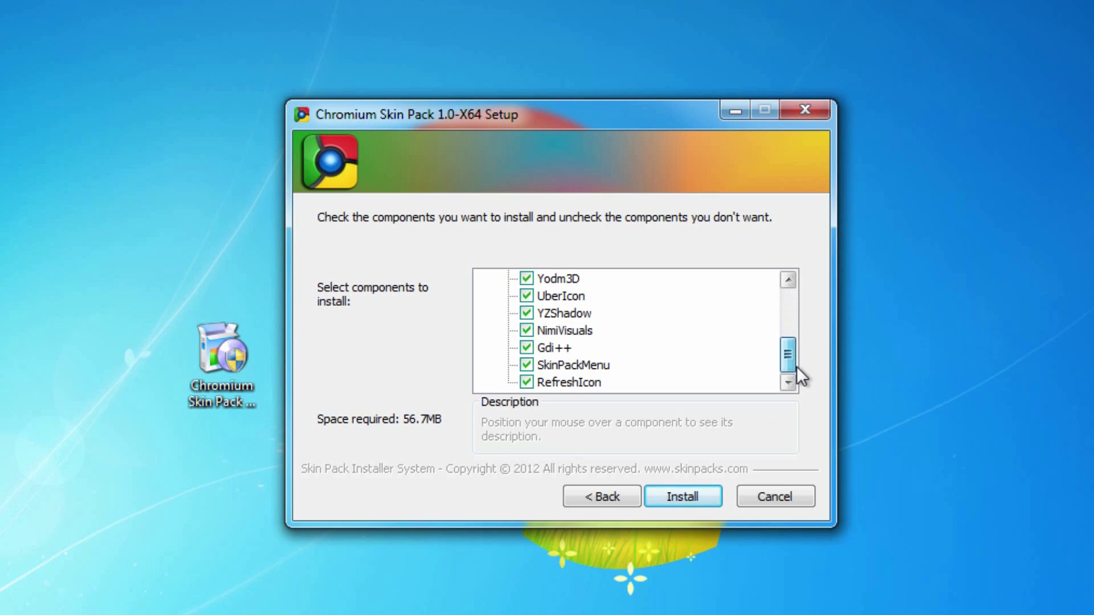
drag(796, 366, 790, 239)
click(488, 314)
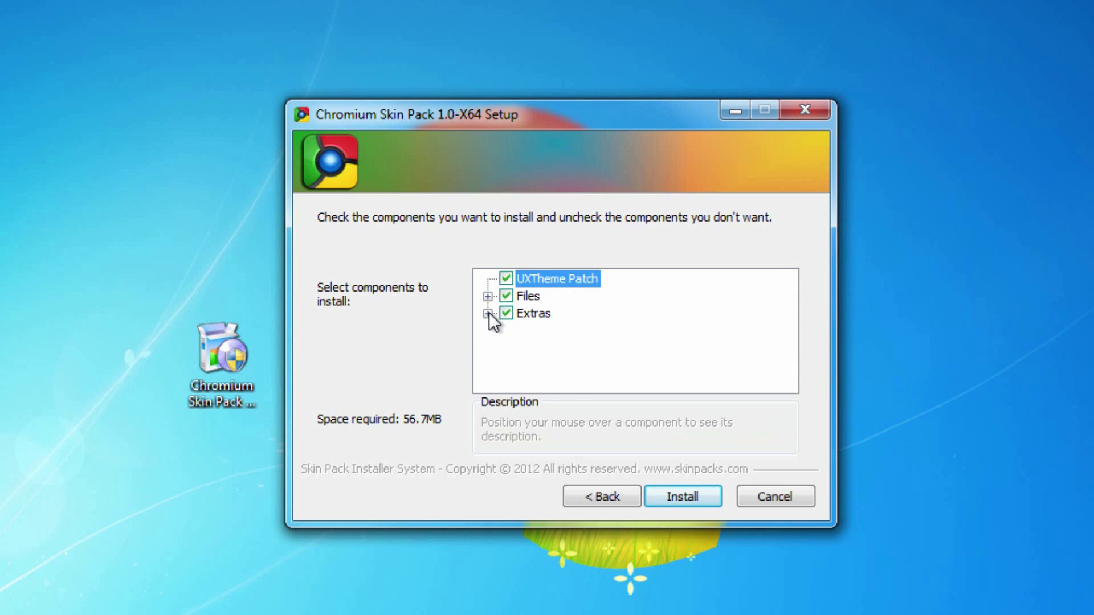
click(679, 493)
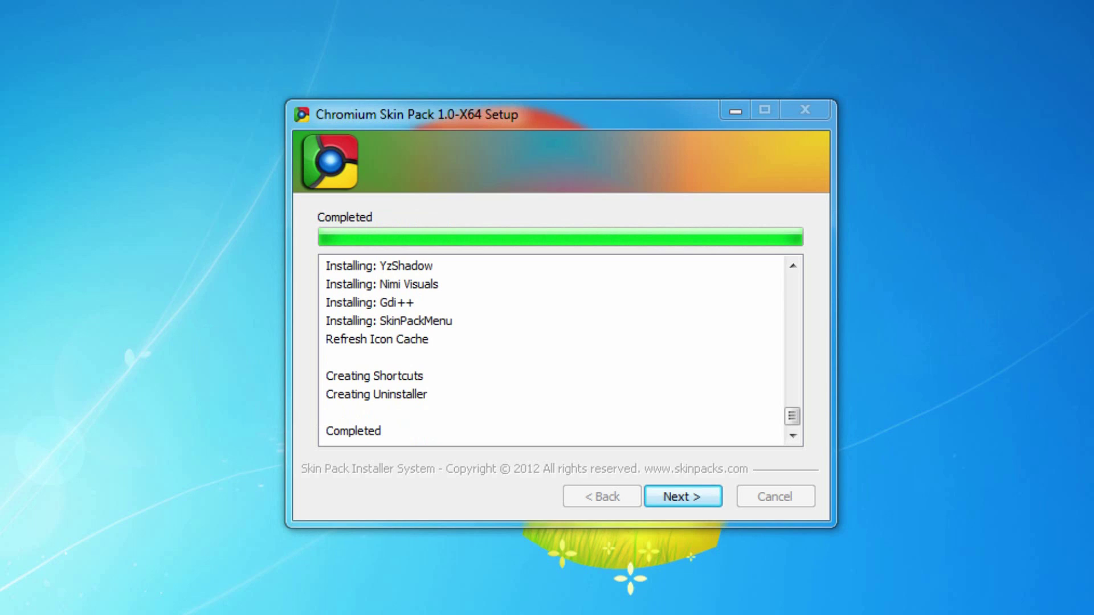
Step: Finish the Chromium Skin Pack wizard with Reboot now selected
click(674, 498)
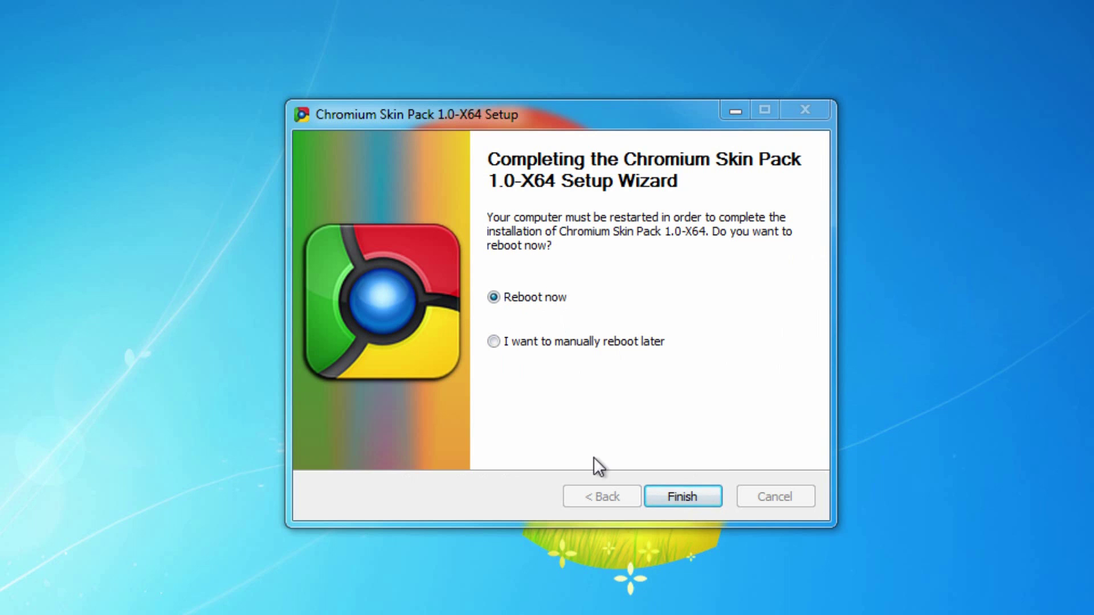
click(681, 497)
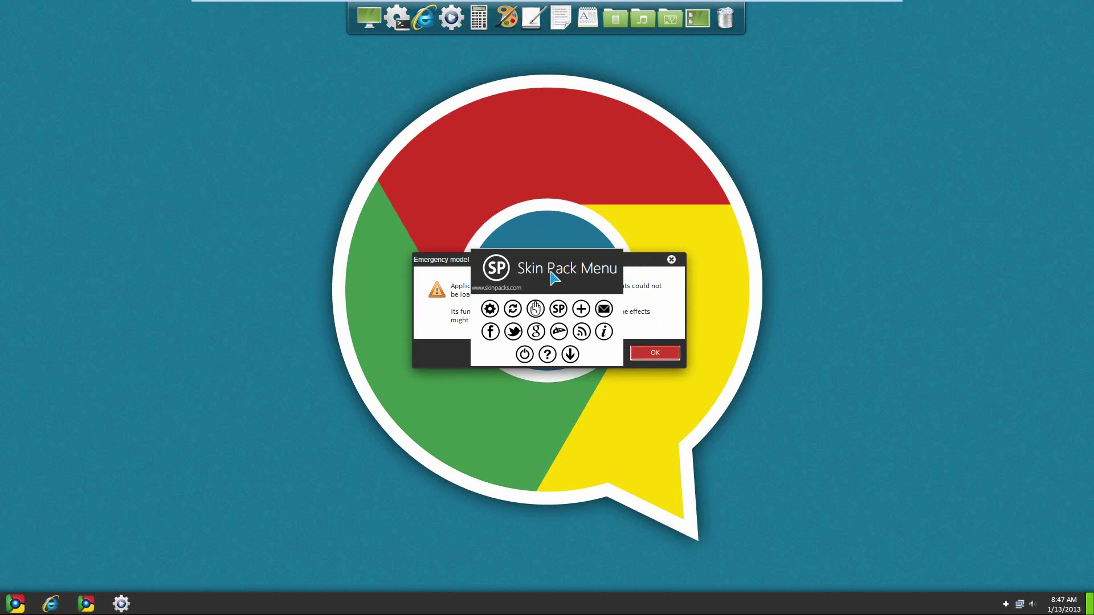
Step: Move the Emergency mode warning dialog in front of the Skin Pack Menu
drag(445, 262, 440, 246)
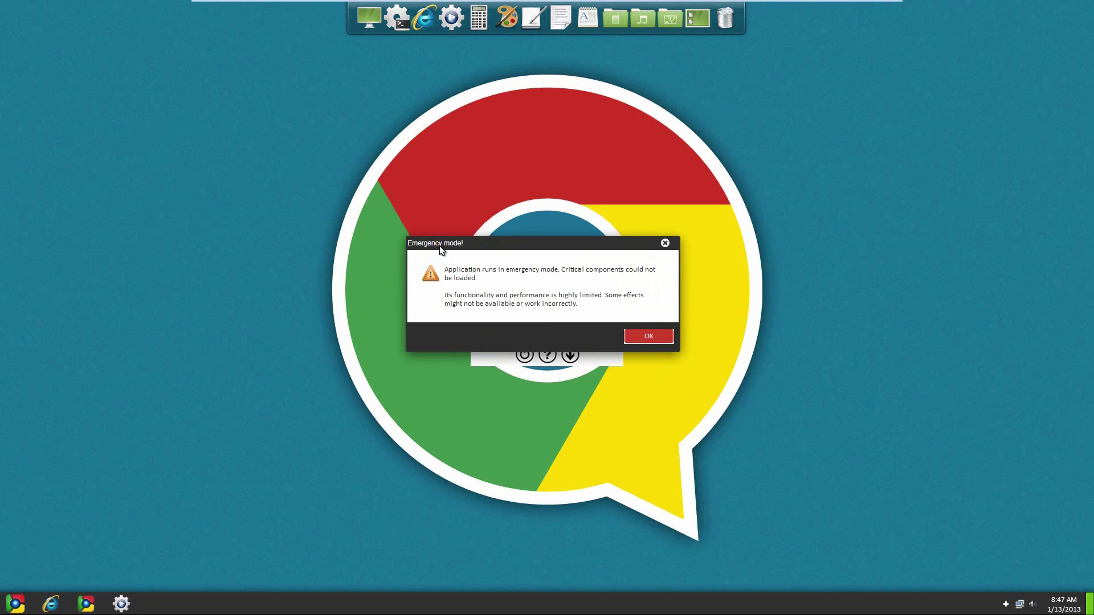
Step: Dismiss the Emergency mode warning and close the Skin Pack Menu
click(649, 336)
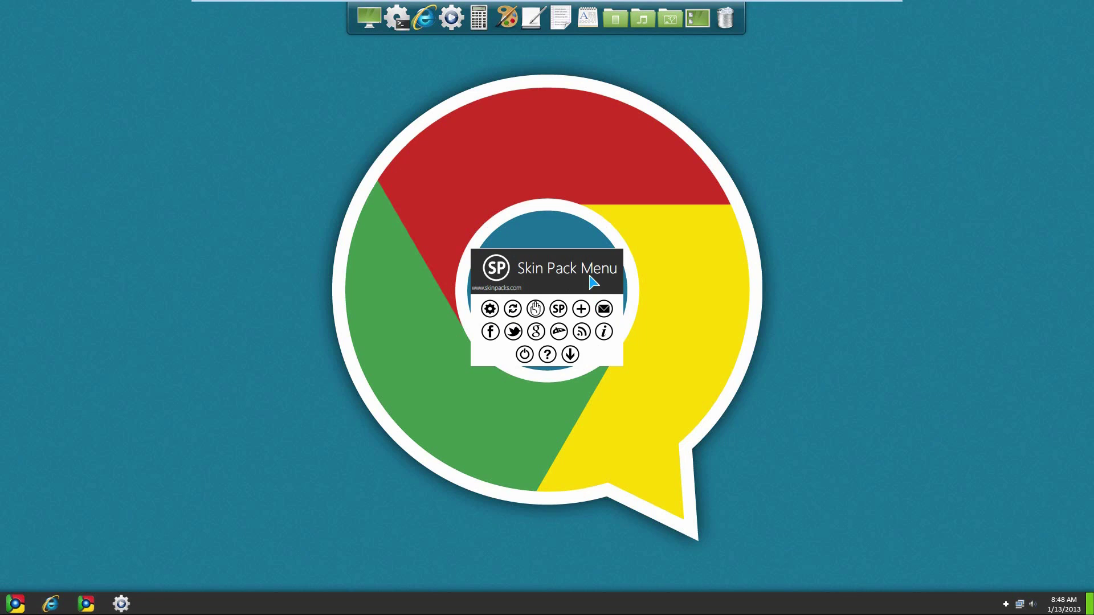
click(524, 353)
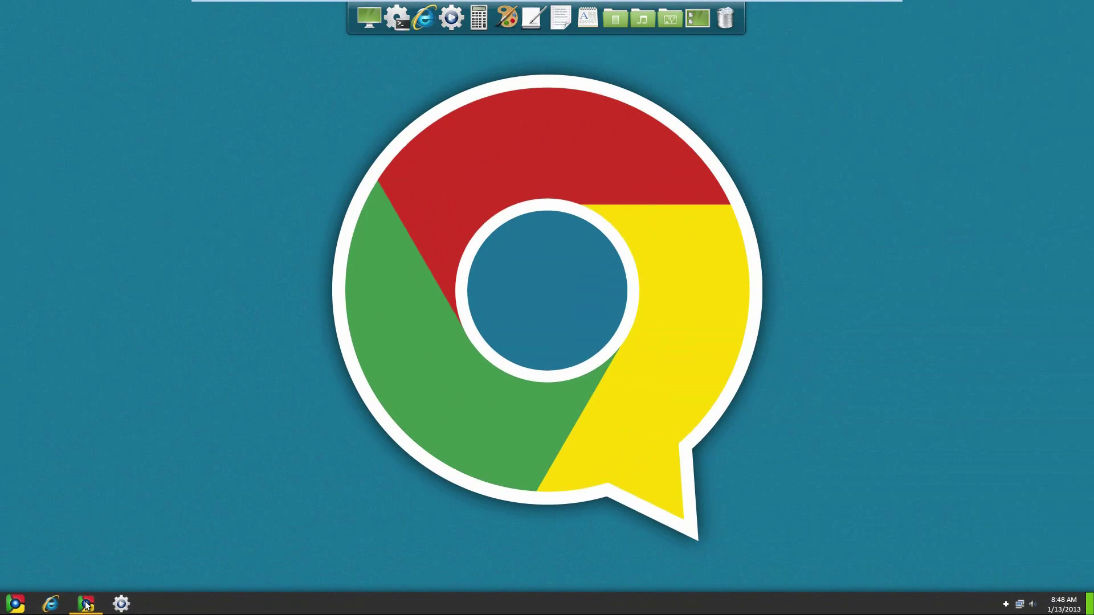
click(87, 605)
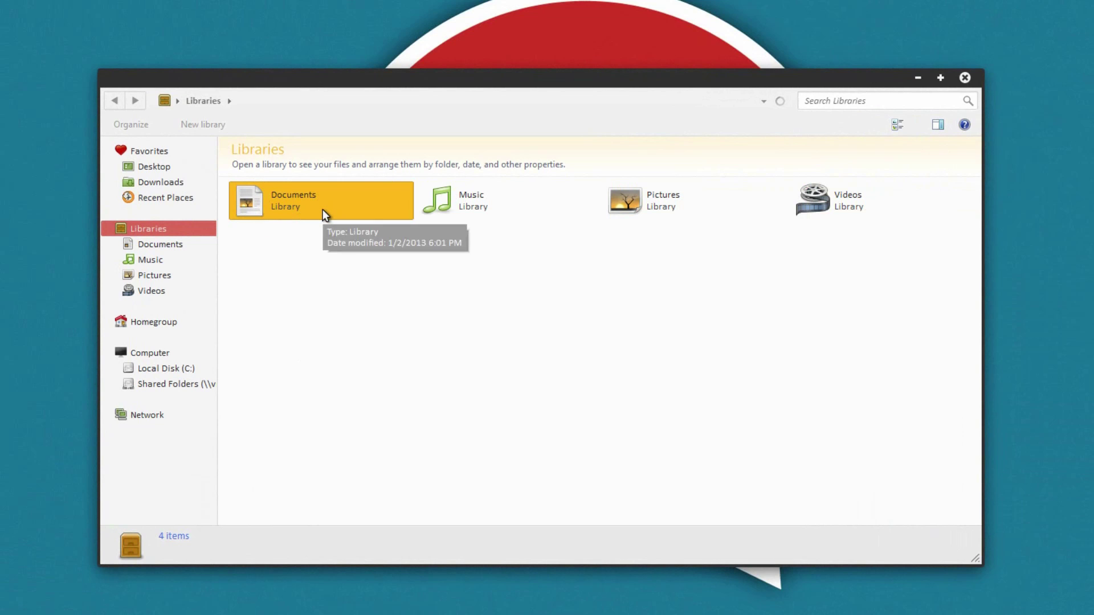
Step: Browse Favorites to the Desktop folder's nine items, then move on to Libraries
click(152, 155)
click(152, 171)
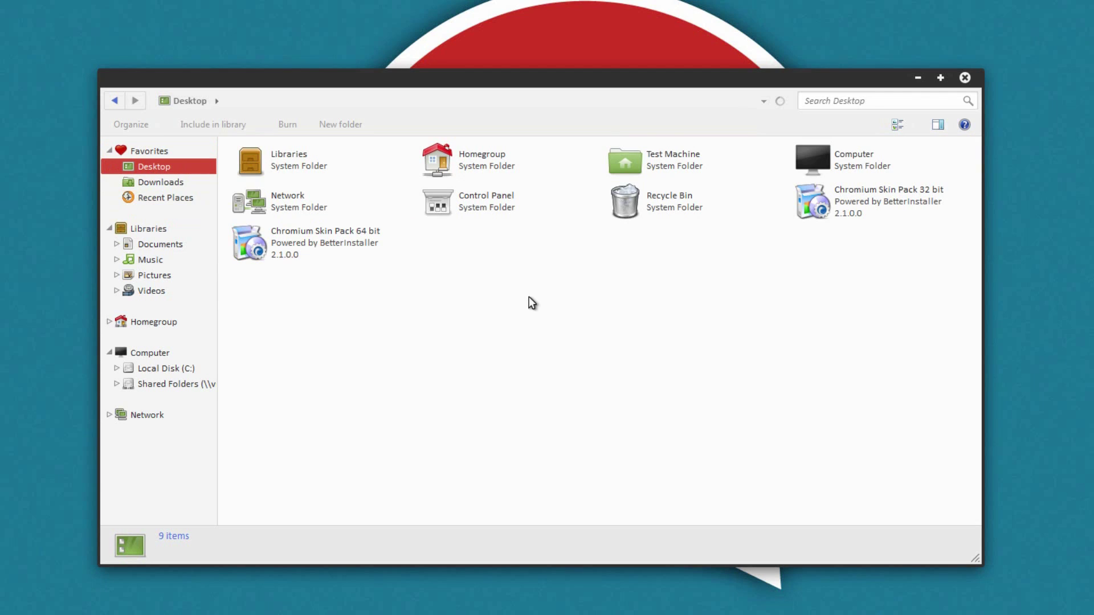
click(186, 230)
Step: Go to Computer's drive list and open System properties showing 8.00 GB RAM and i7-3930K
click(187, 350)
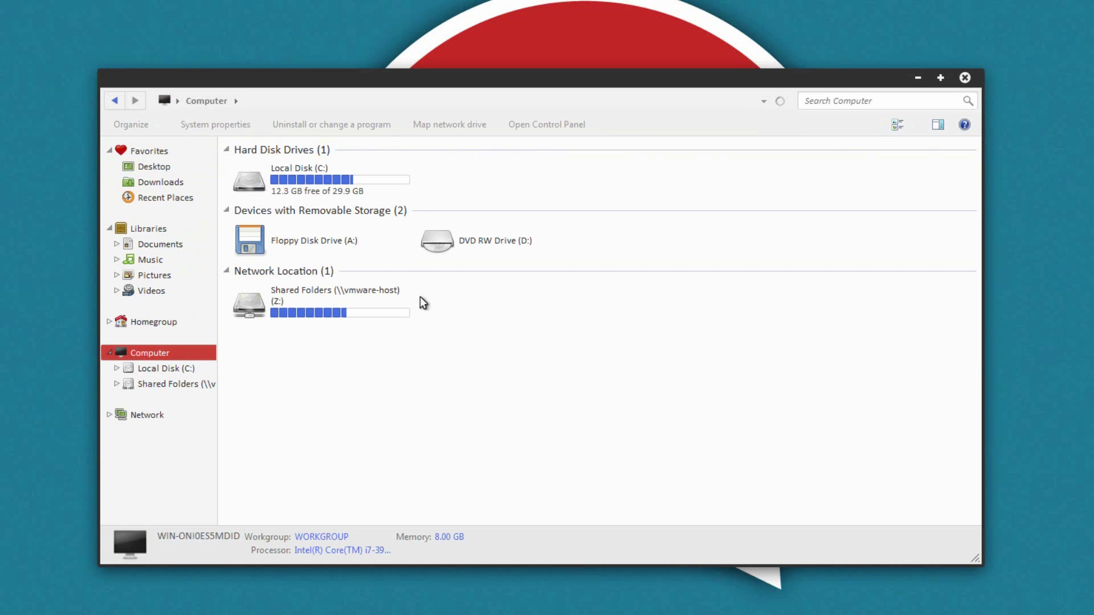
mouse_move(338, 193)
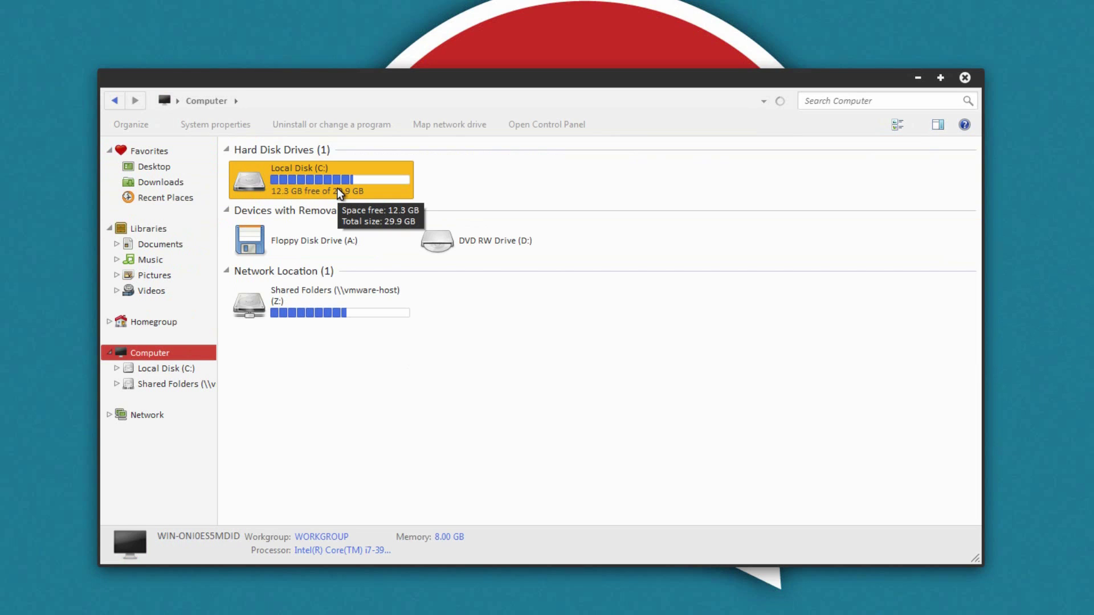
click(207, 123)
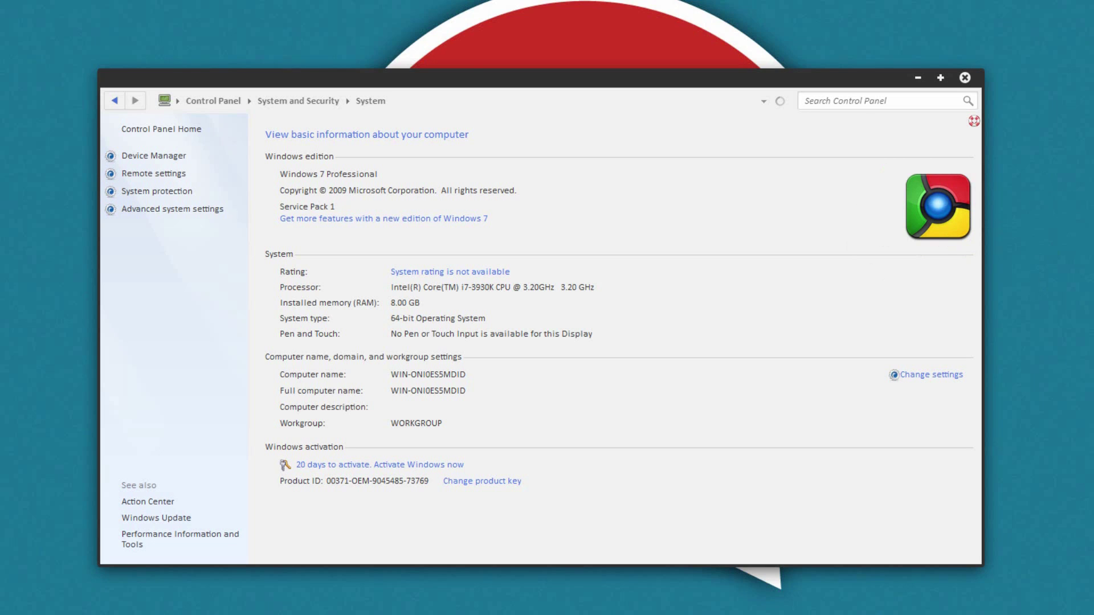
Step: Step back to Computer and forward to System, visit Control Panel Home, then close the window
click(114, 101)
click(143, 102)
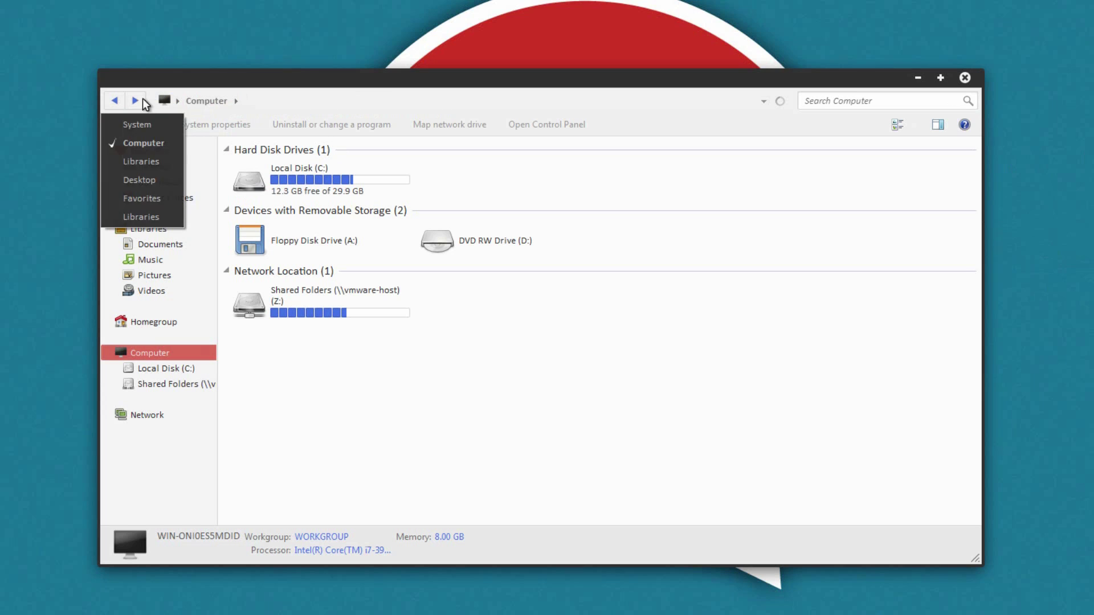
click(140, 102)
click(135, 100)
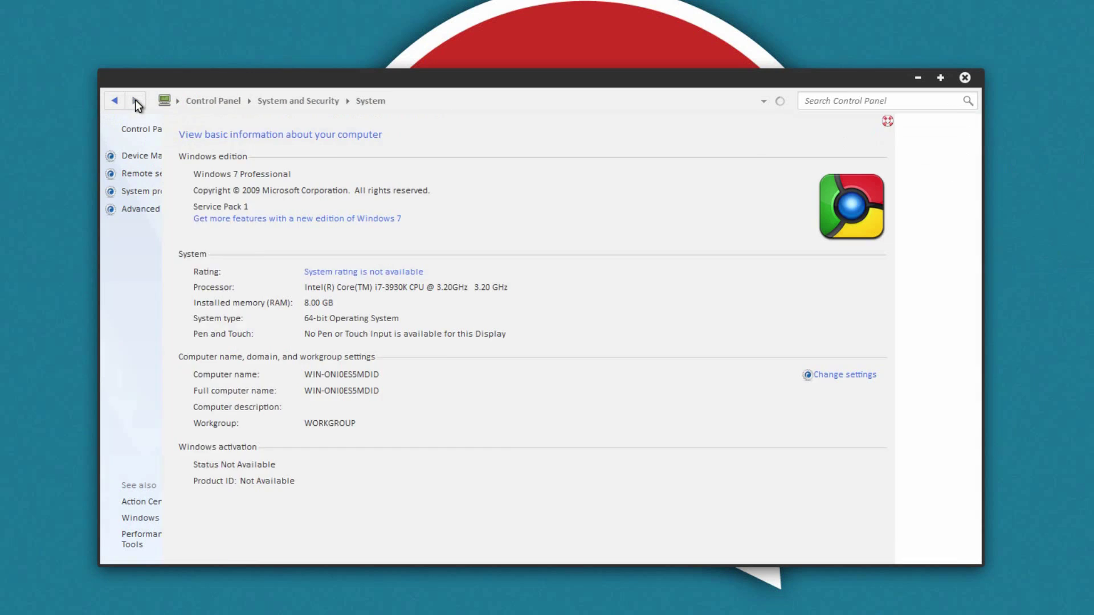
click(153, 132)
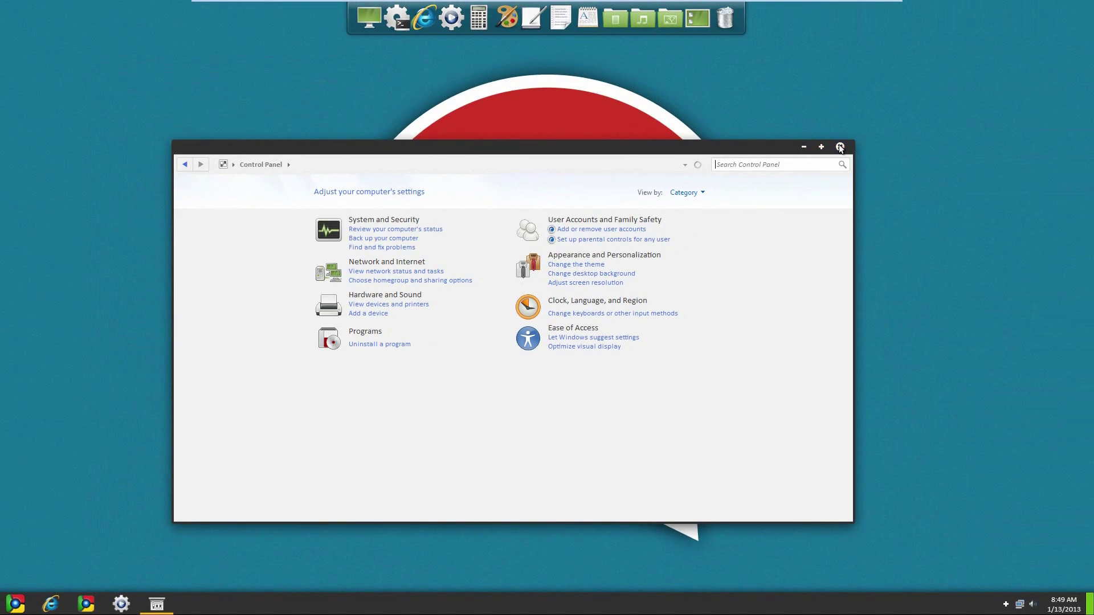
click(839, 147)
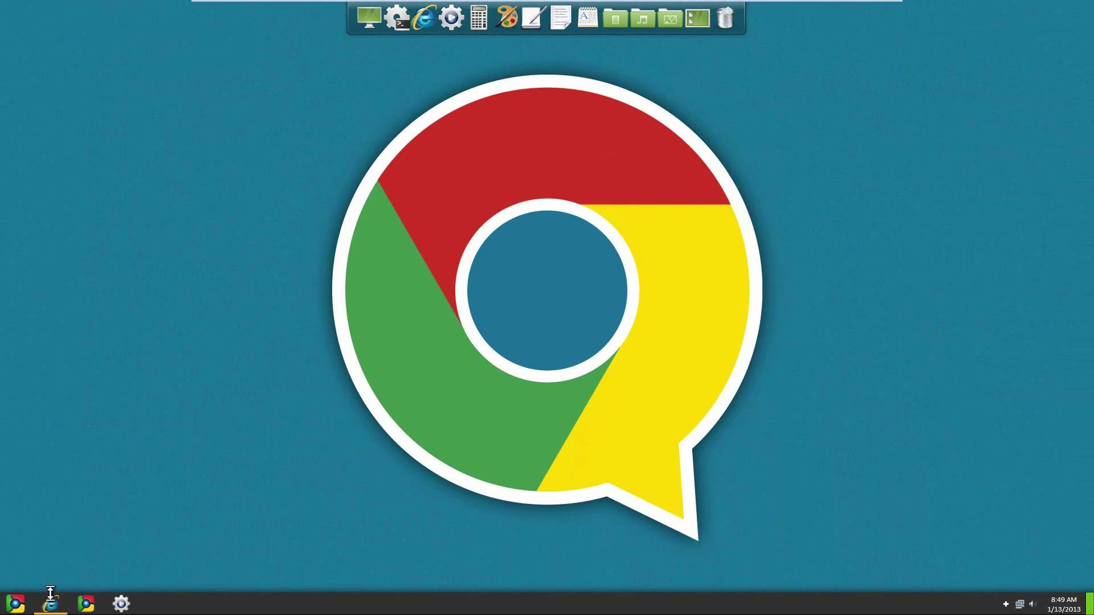
Step: Show the desktop icons: Recycle Bin and both Chromium Skin Pack installers
right_click(132, 498)
mouse_move(208, 376)
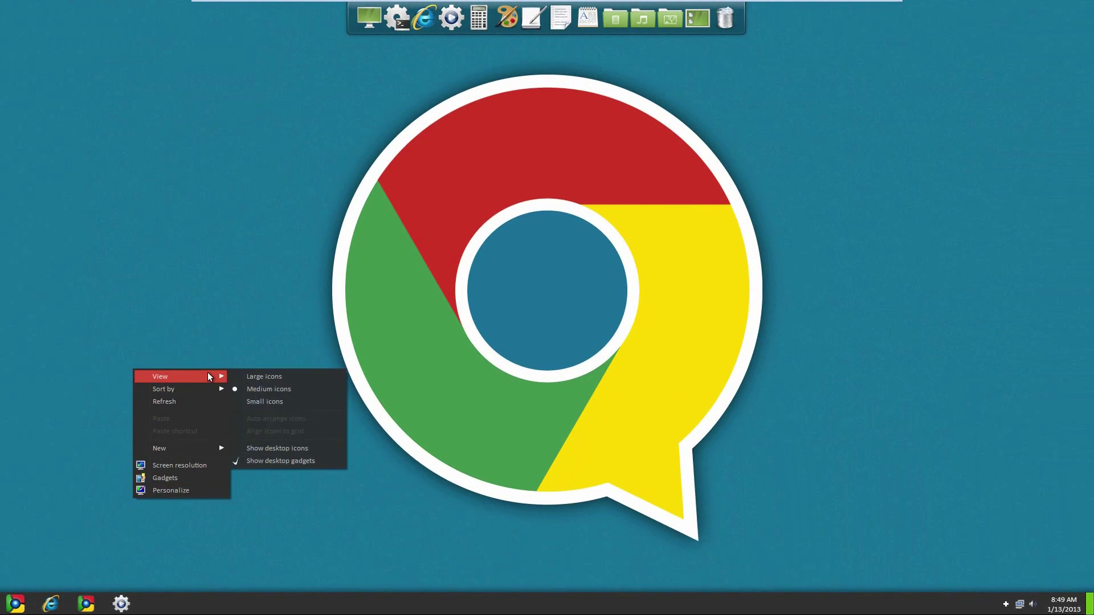
click(259, 446)
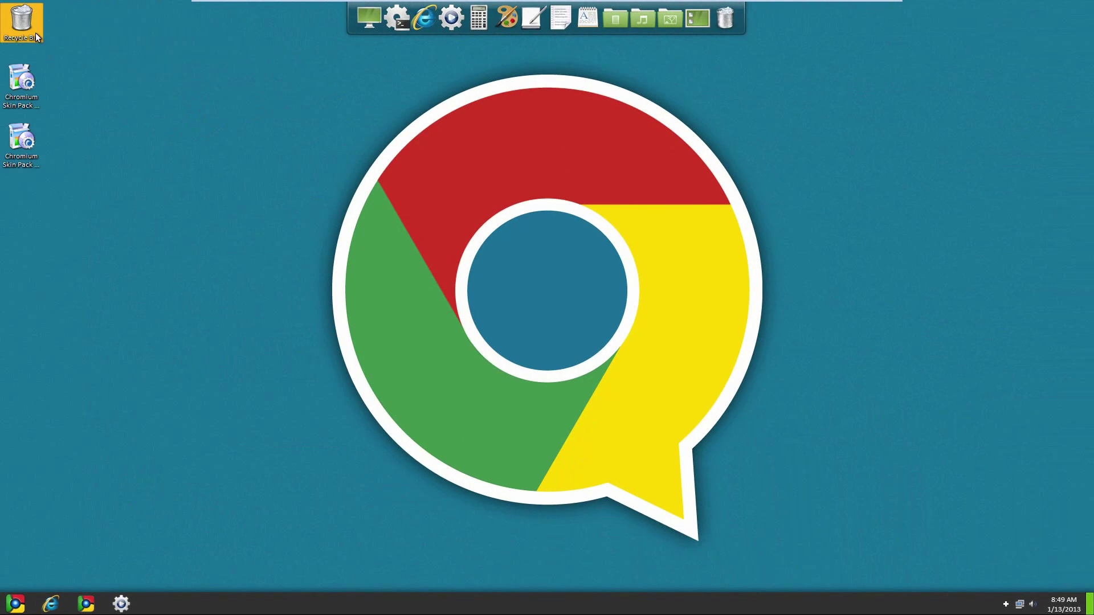
Step: Drag the 32 bit installer onto the dock and off again, leaving the dock unchanged
drag(22, 85, 439, 29)
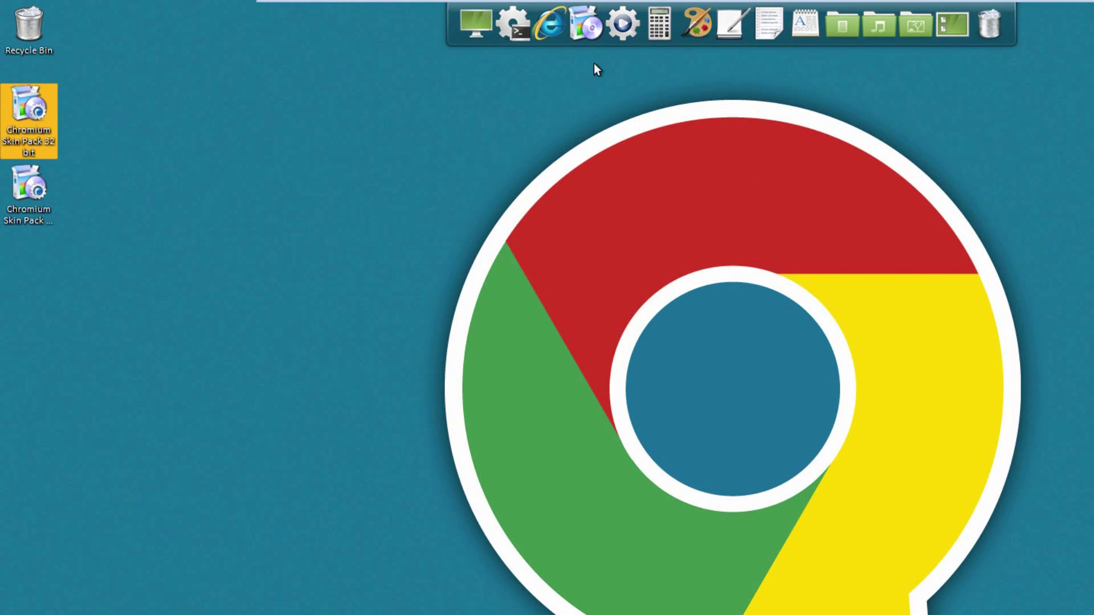
drag(589, 19, 472, 296)
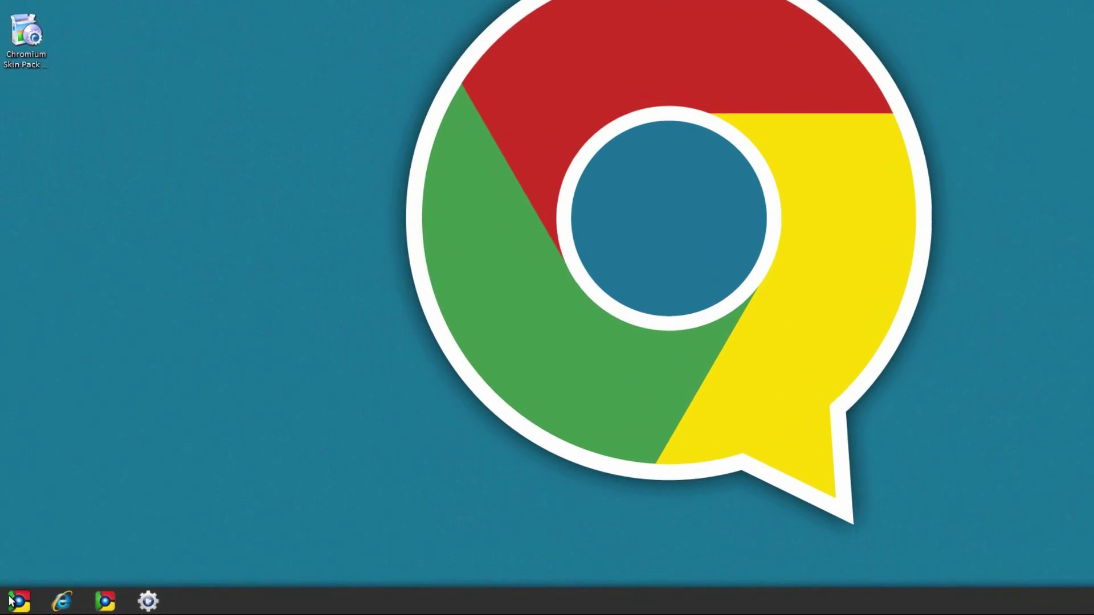
click(12, 601)
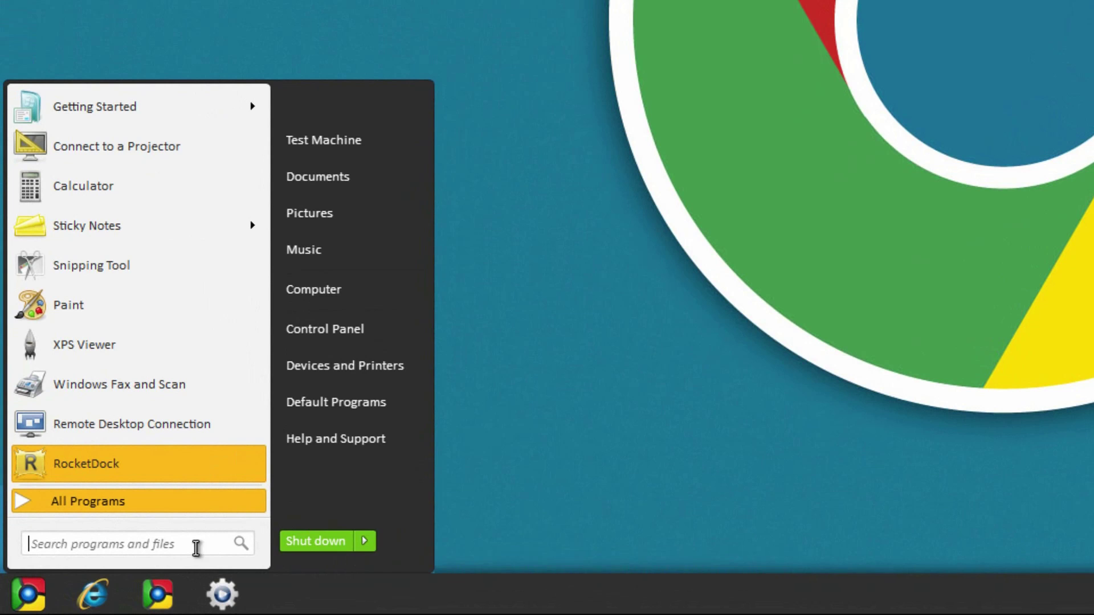
Step: Open Computer from the Start menu to list Local Disk (C:), floppy, DVD and network drives
click(113, 503)
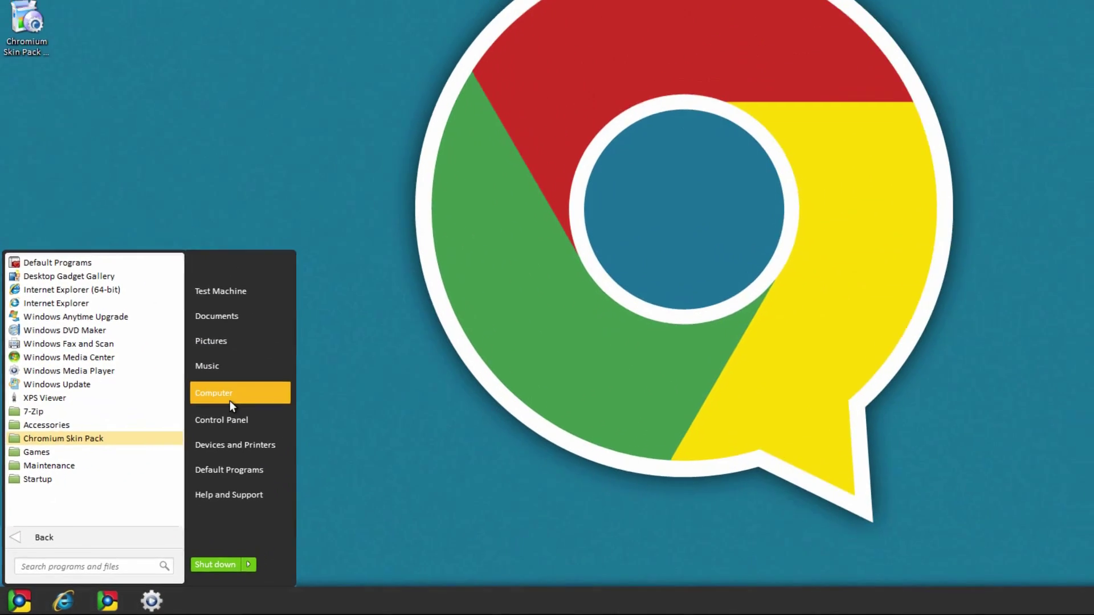
click(230, 400)
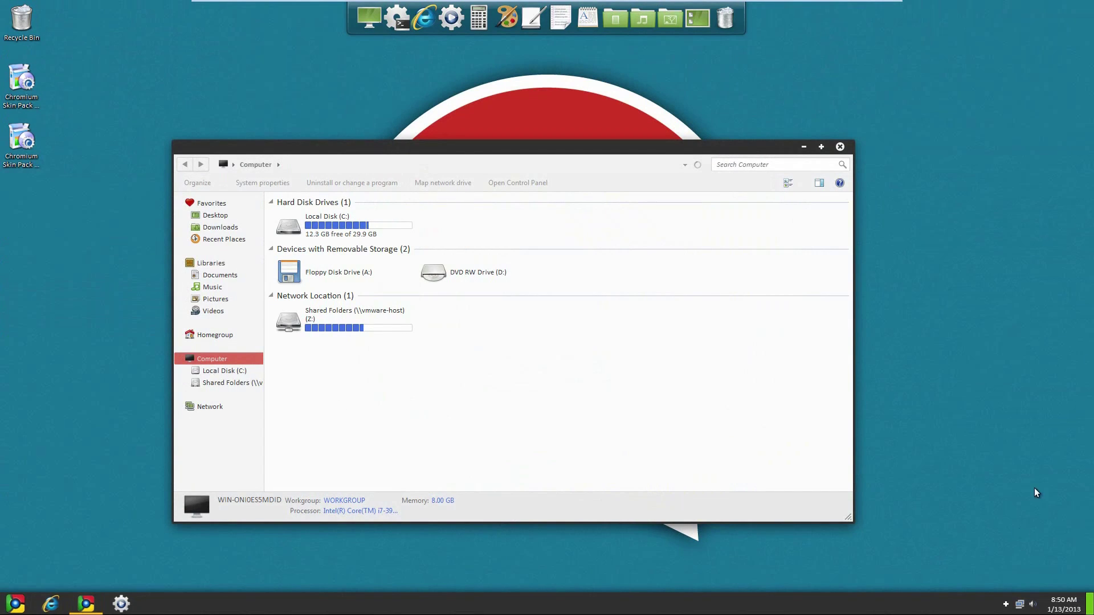
Step: Check the clock and hidden tray icons, then close the Computer window
click(1063, 605)
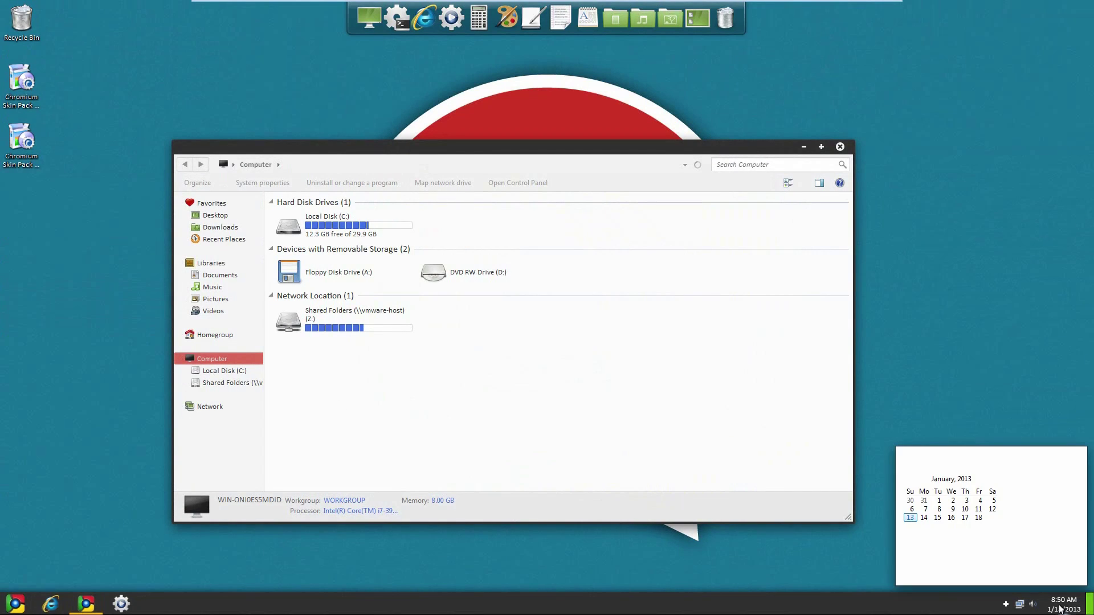
click(1005, 604)
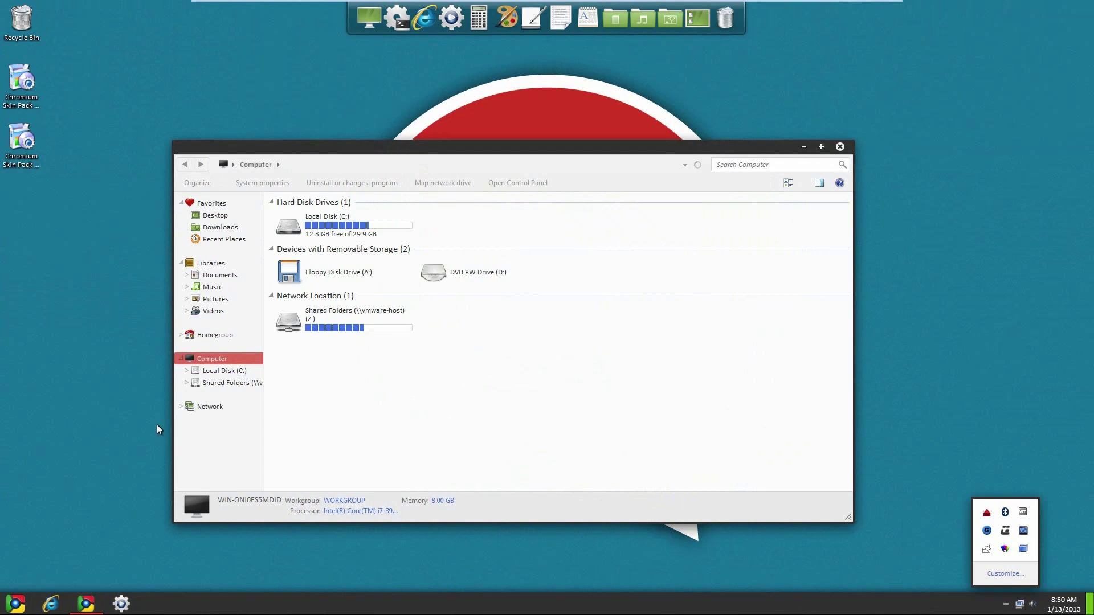
click(96, 409)
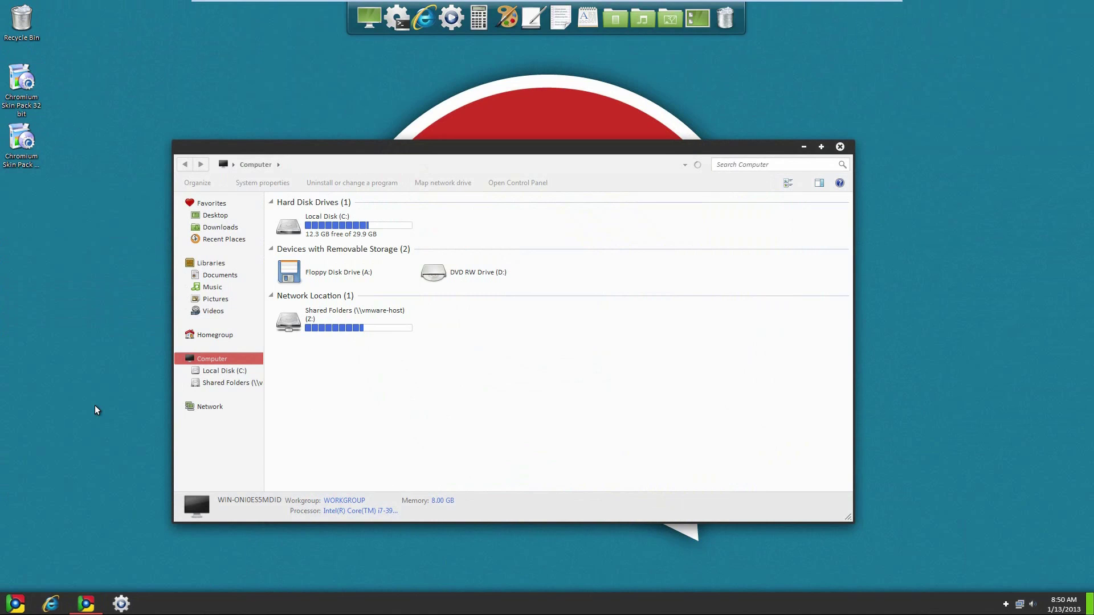
click(842, 146)
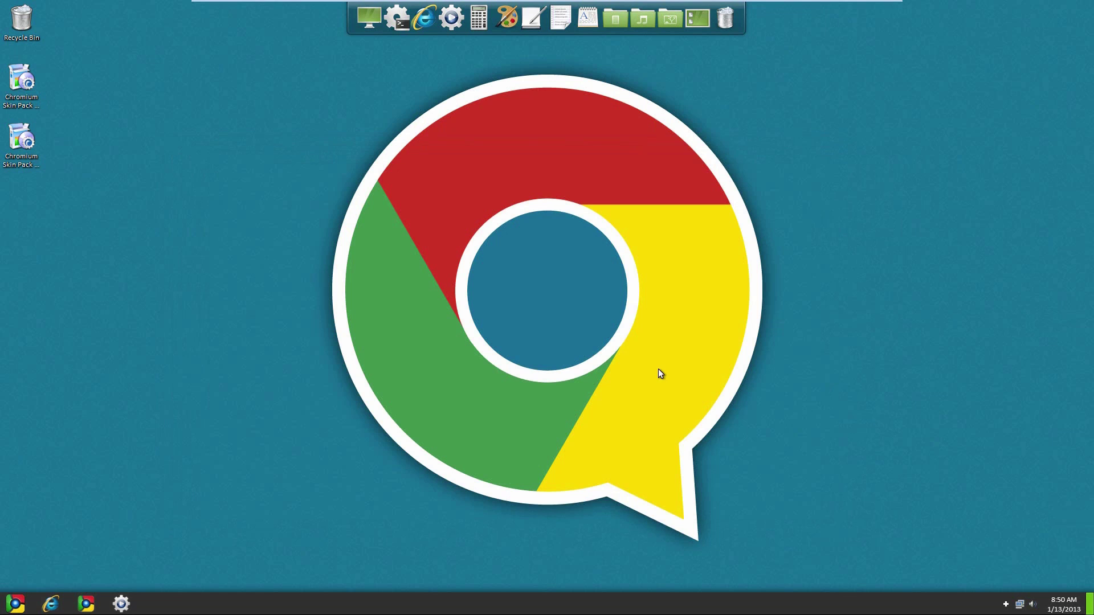
Step: Launch the Chromium Skin Pack 1.0-X64 uninstaller from Programs and Features, approving UAC, and close Control Panel
click(15, 604)
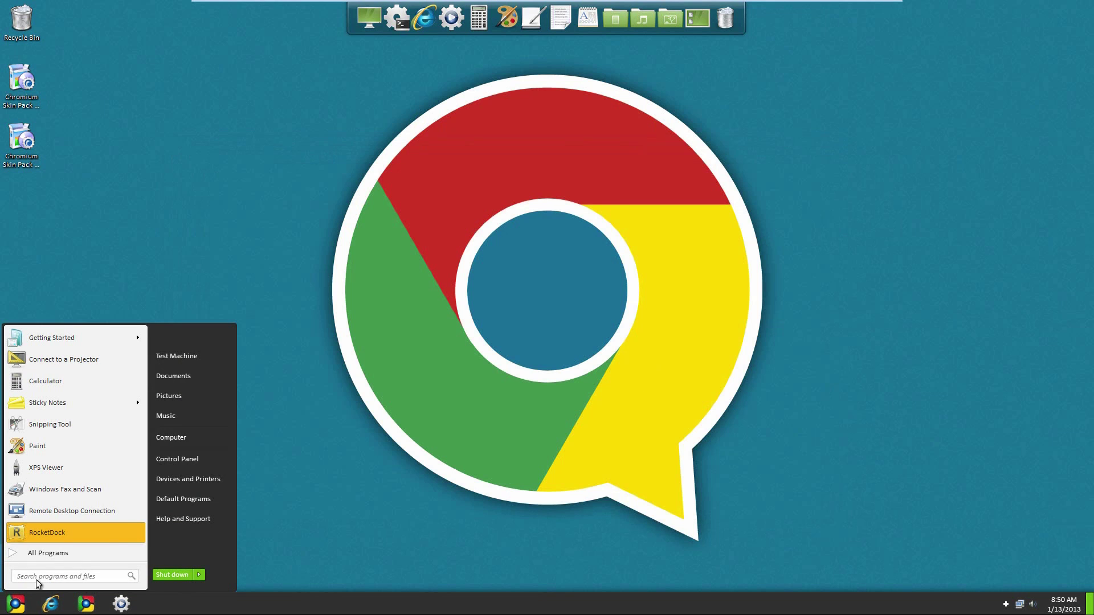
click(180, 465)
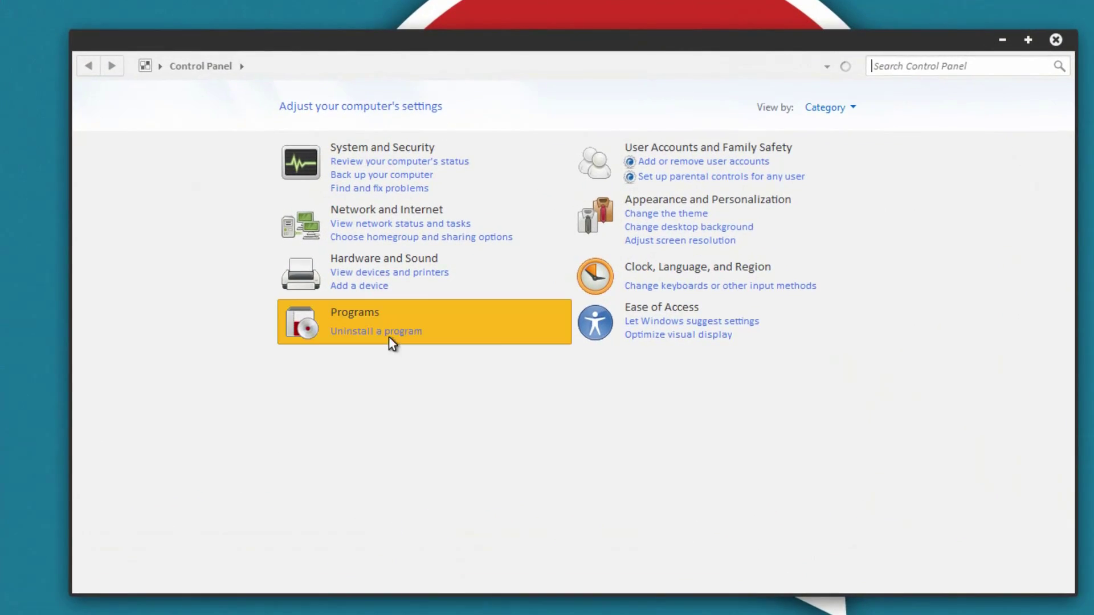
click(390, 337)
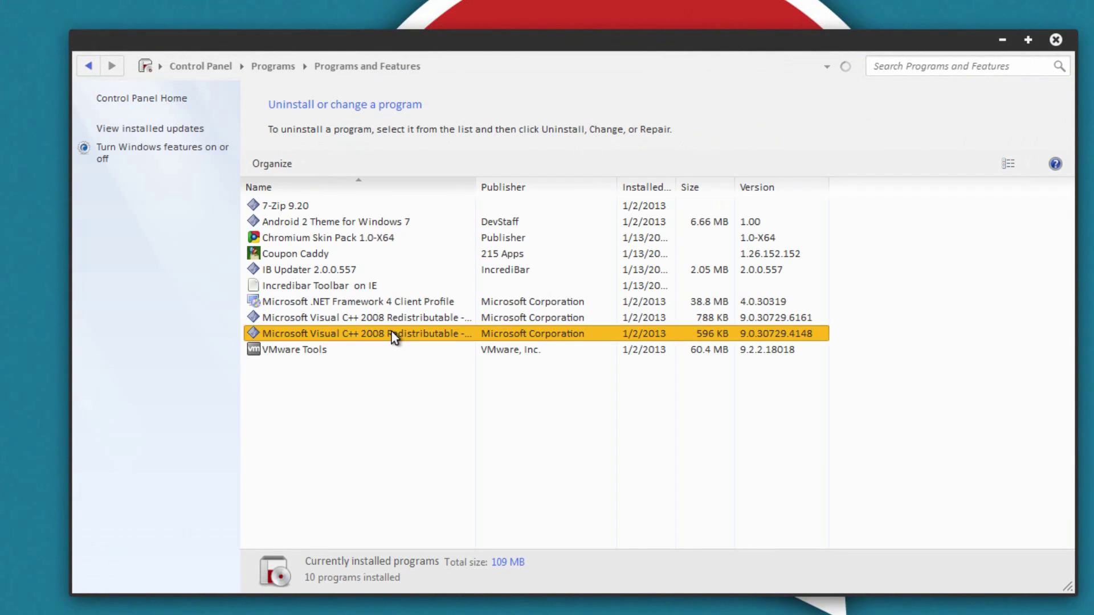
double_click(319, 238)
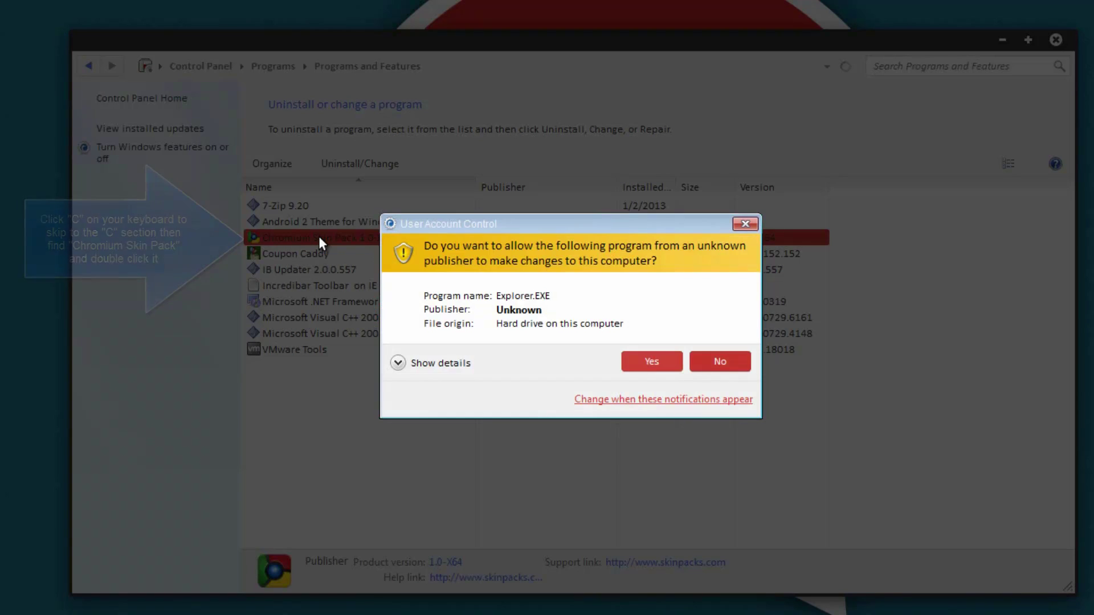
click(656, 361)
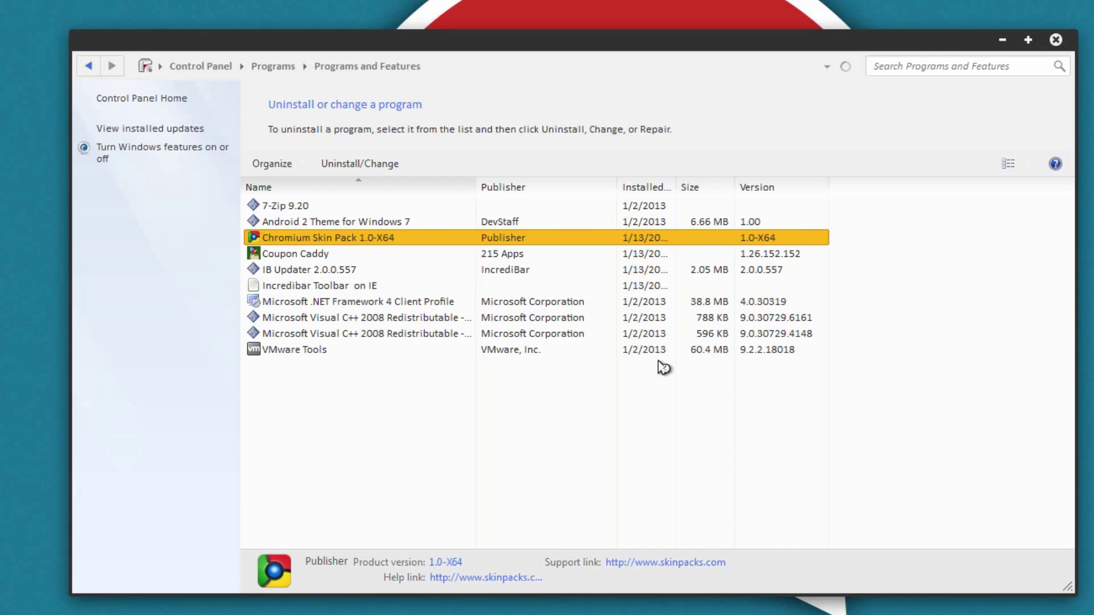
click(1056, 39)
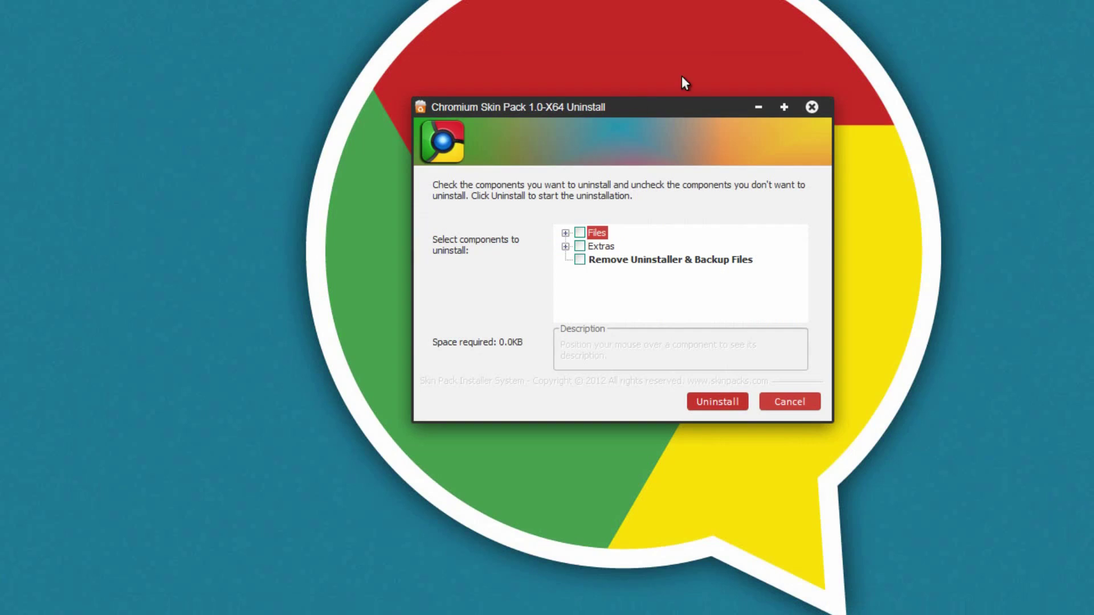
Step: Uninstall Files, Extras, and the uninstaller and backup files, confirming the warning and finishing the wizard
click(579, 233)
click(580, 246)
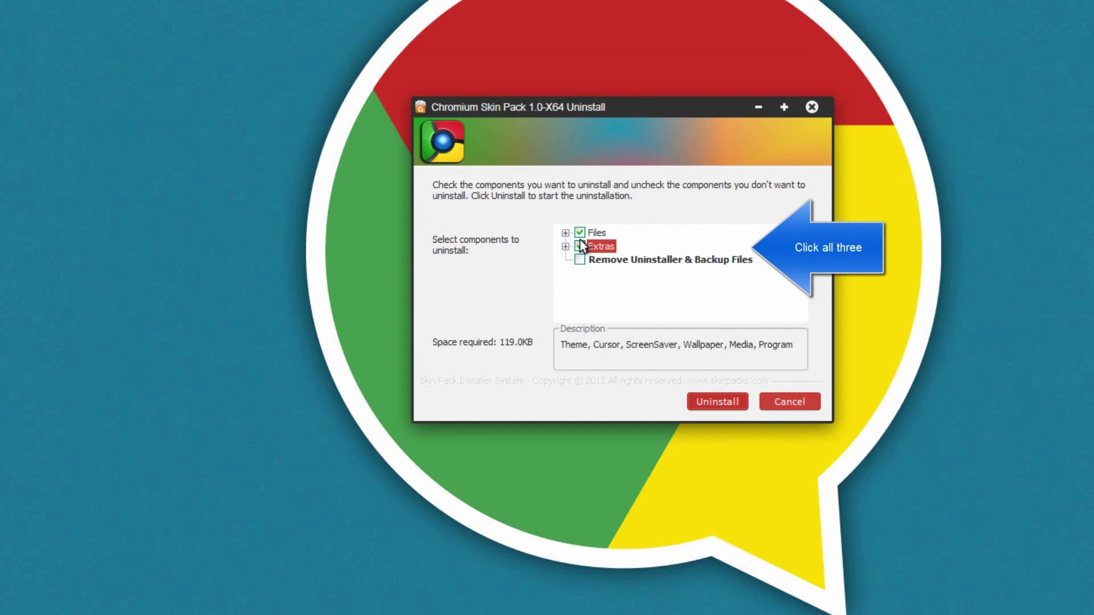
click(580, 258)
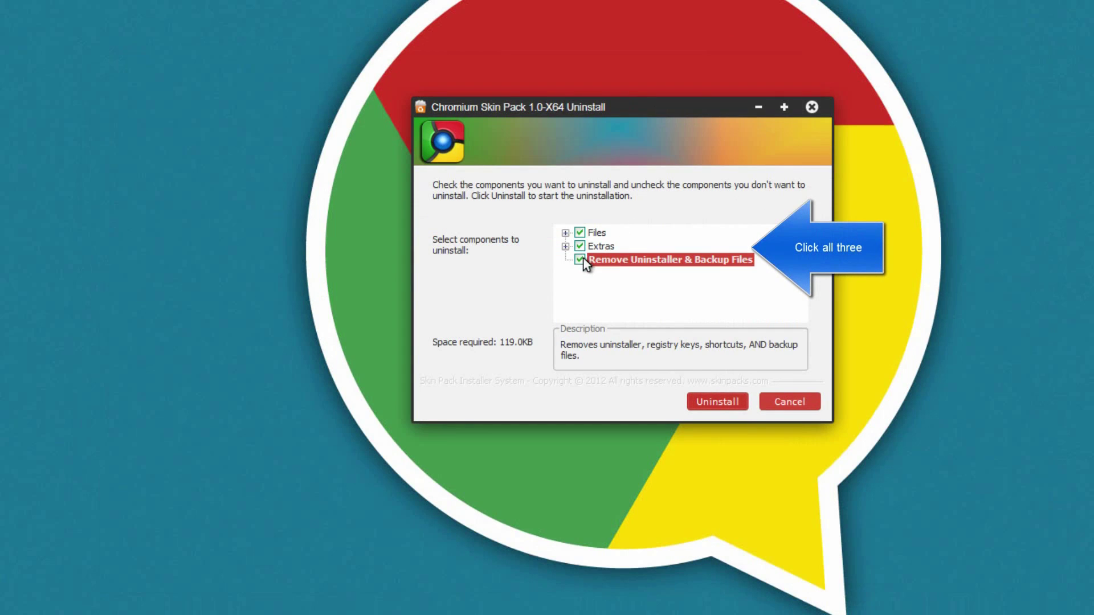
click(714, 402)
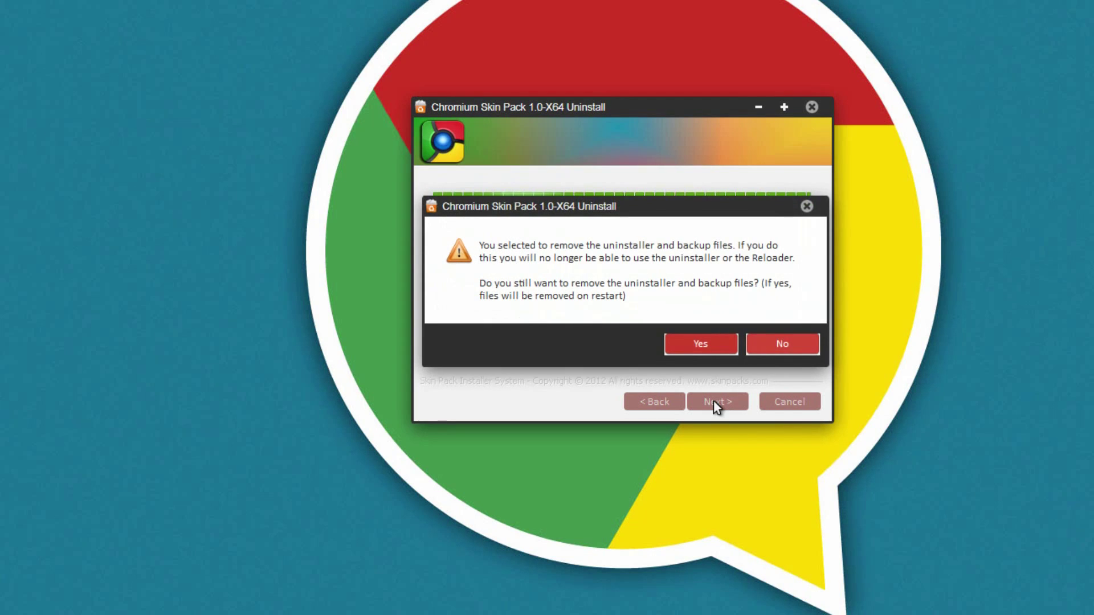
click(701, 347)
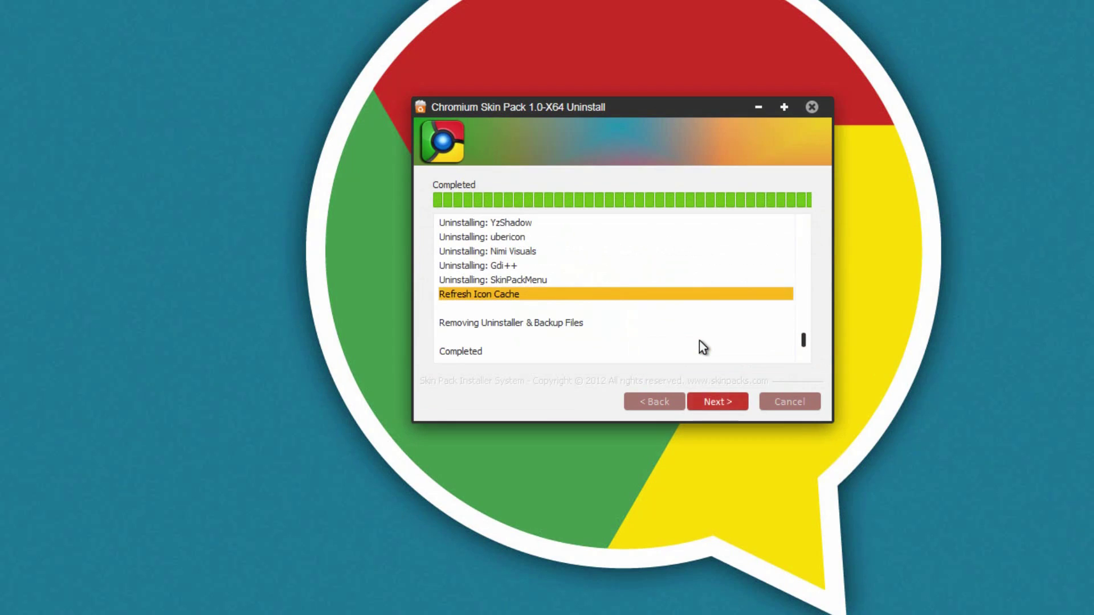
click(713, 400)
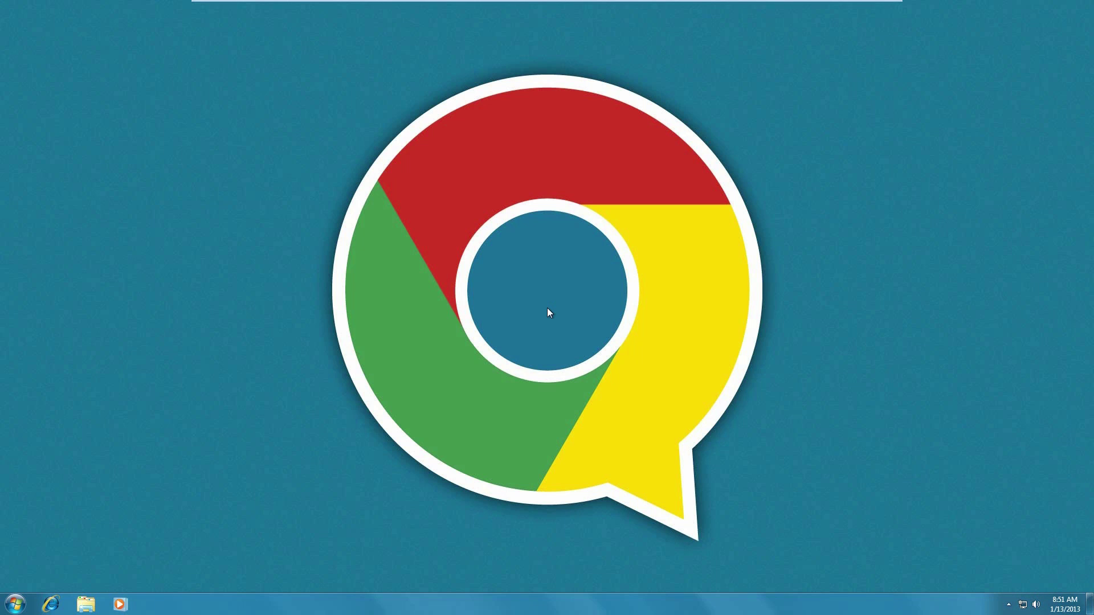
Step: Apply the default Windows 7 Aero theme with Harmony wallpaper through Personalize
right_click(508, 308)
click(544, 430)
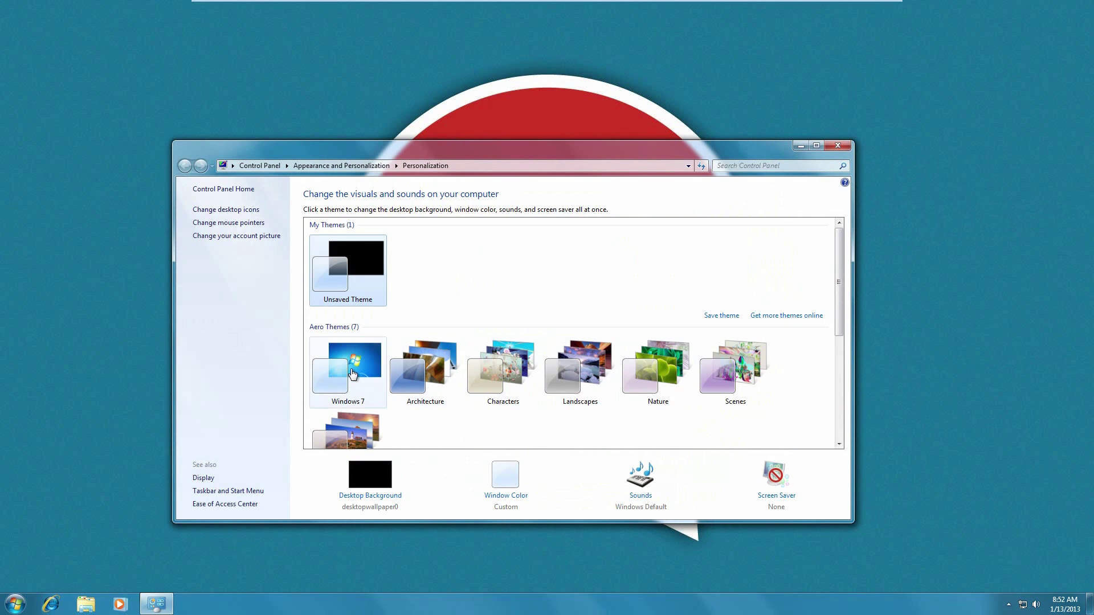
click(348, 370)
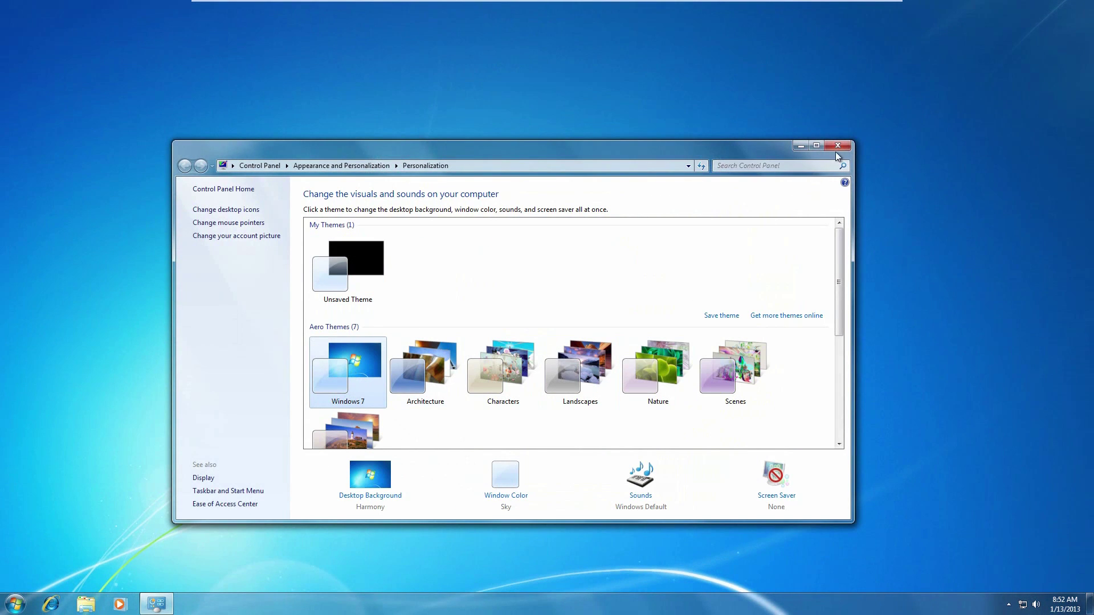
click(837, 146)
Step: Open Computer, view the system's basic information, go back, and close the window
click(17, 601)
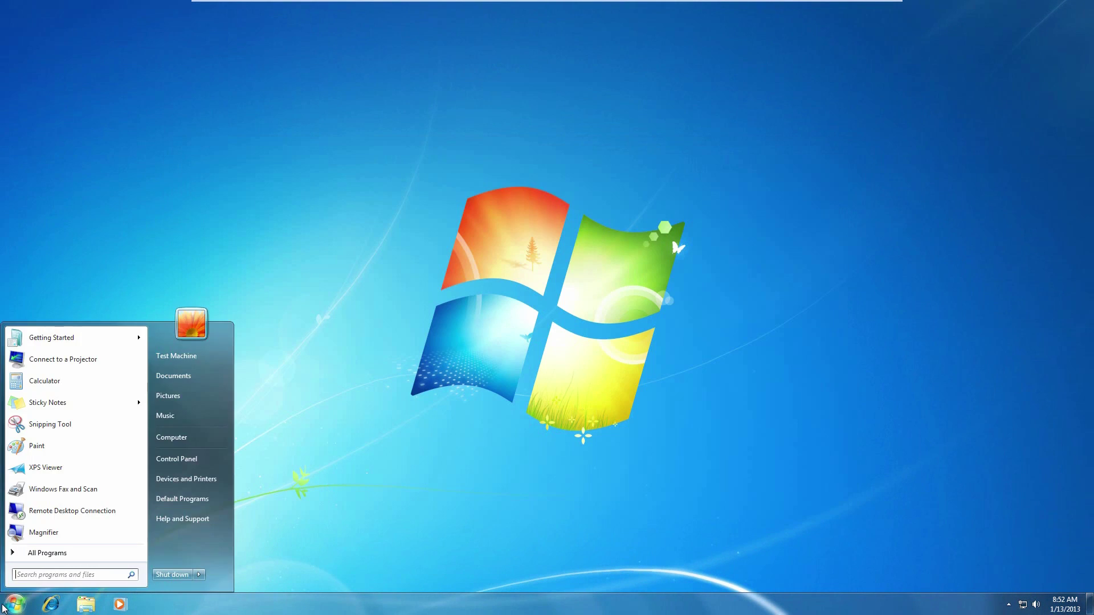
click(177, 437)
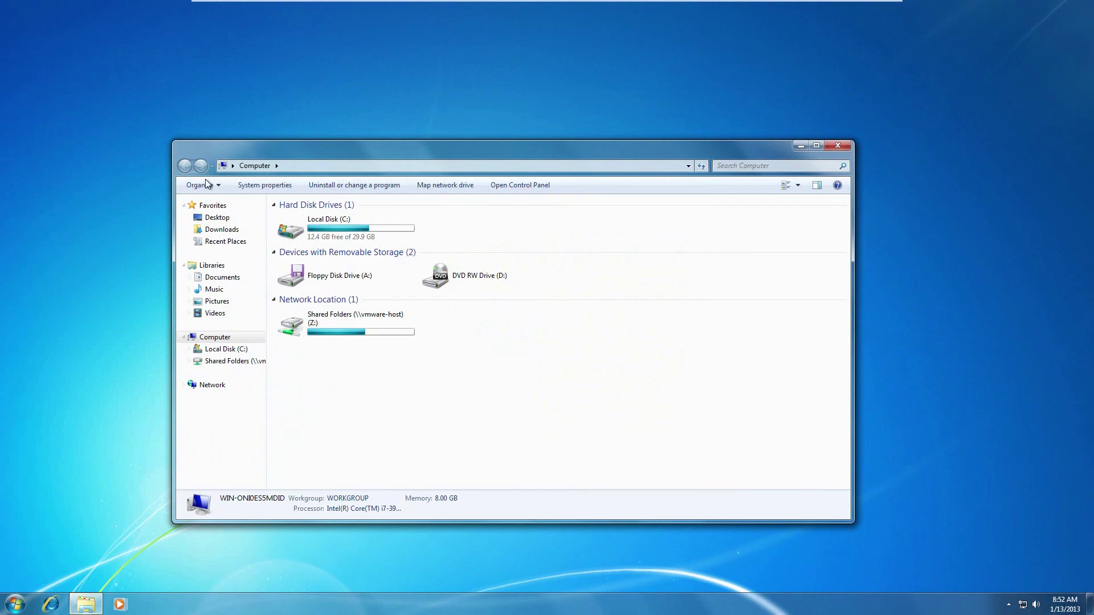
click(285, 188)
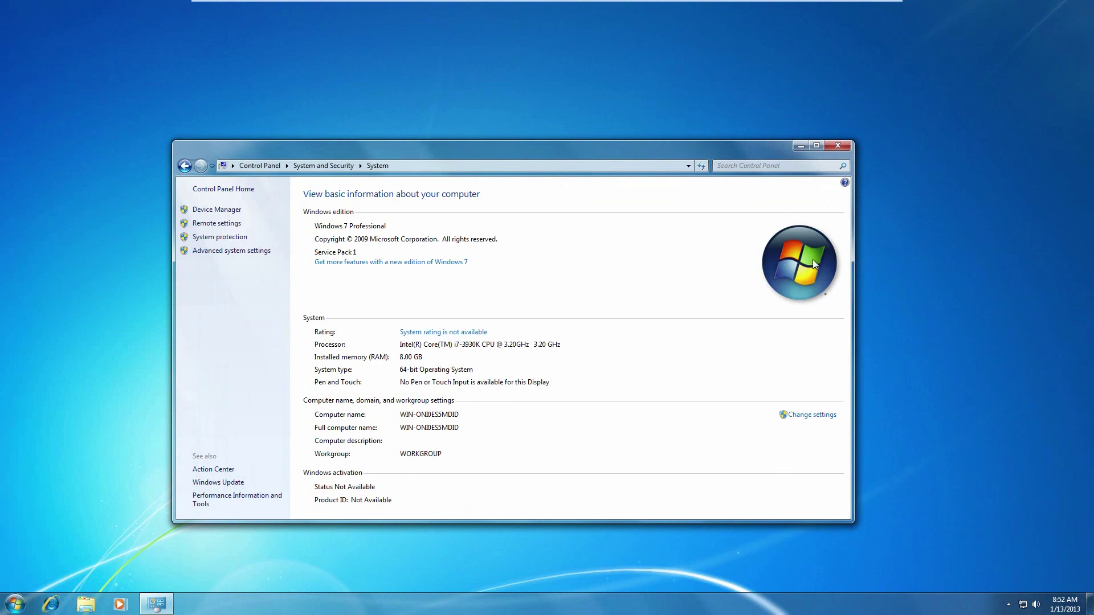
click(185, 167)
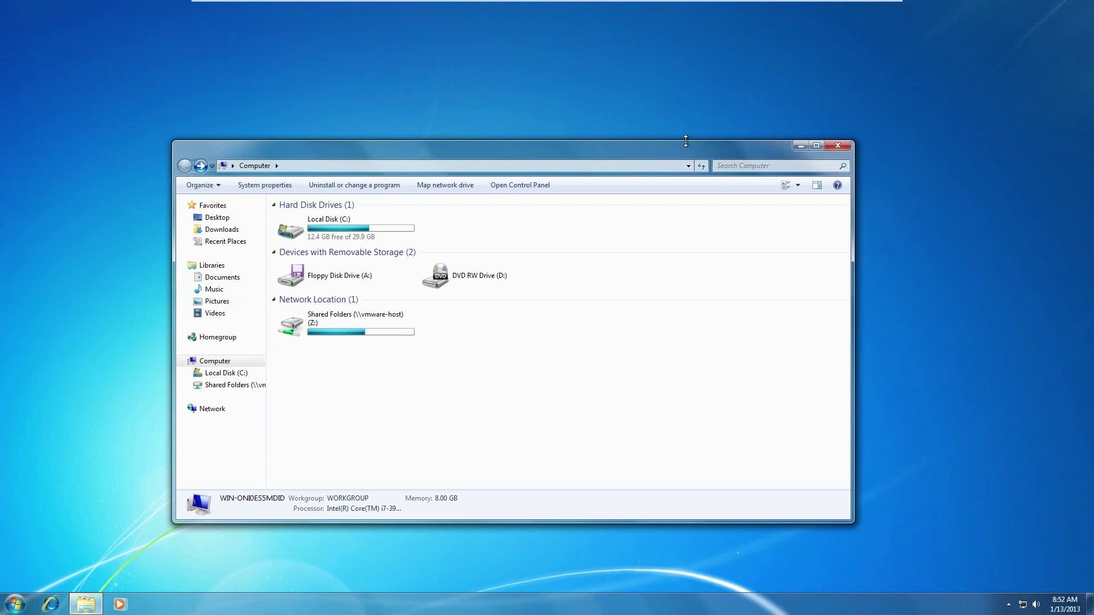
click(836, 146)
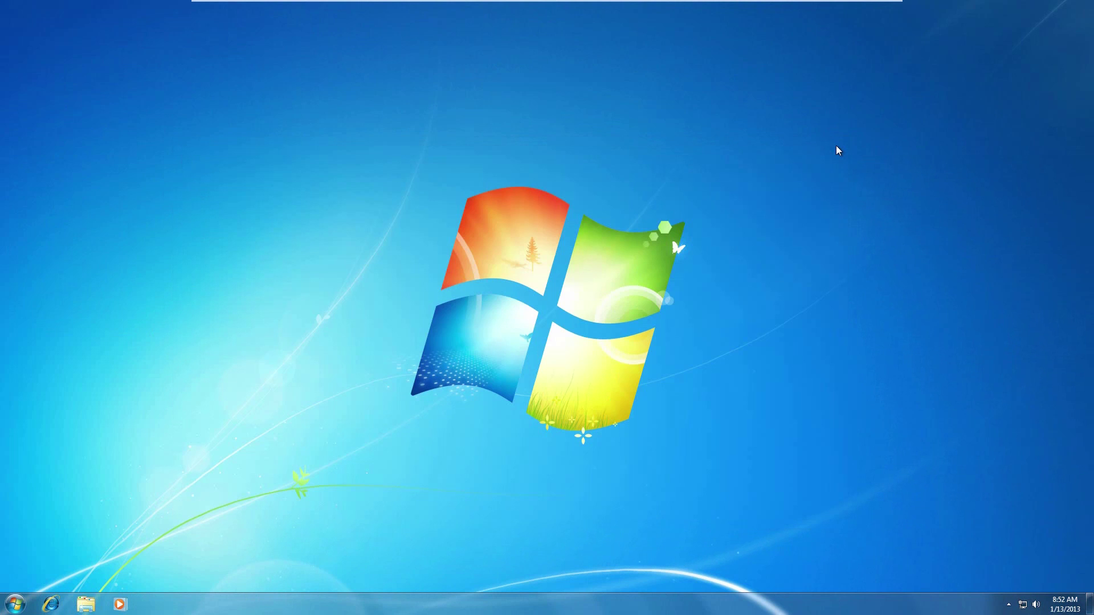